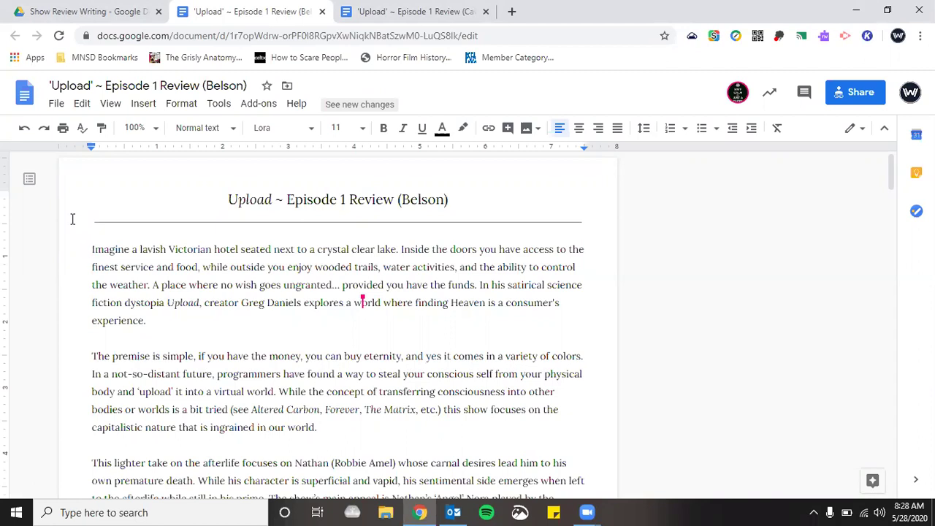
Switch Chrome to full screen so the Belson review fills the display.
{"action": "key", "text": "F11"}
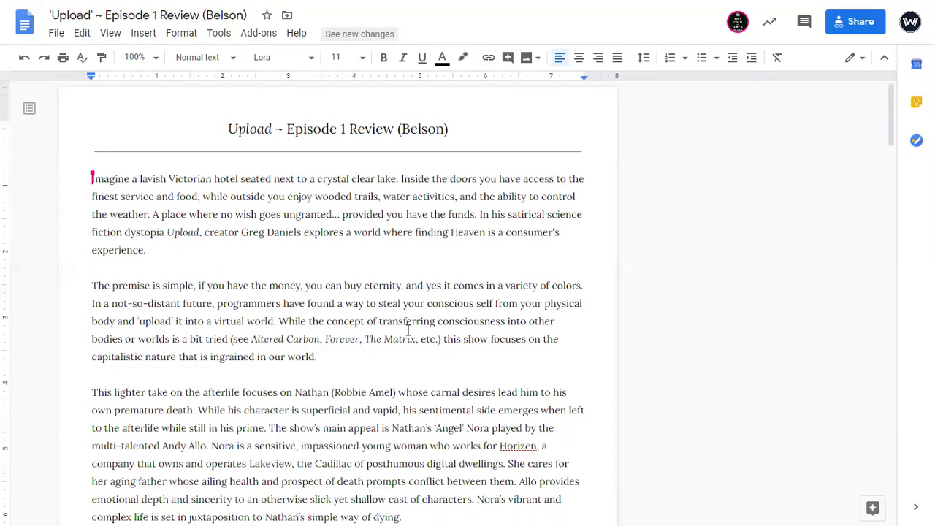
Zoom the document view from 100% to 125%.
{"action": "key", "text": "ctrl+plus"}
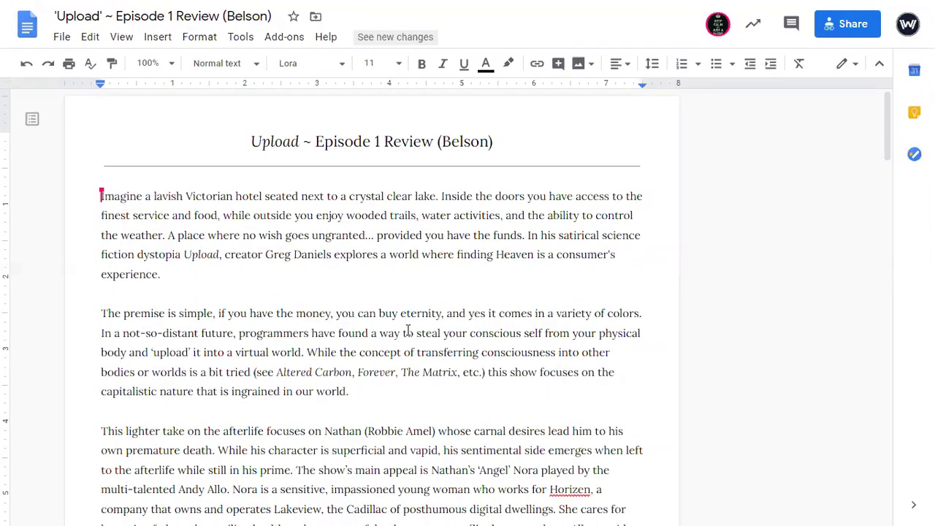
{"action": "key", "text": "ctrl+plus"}
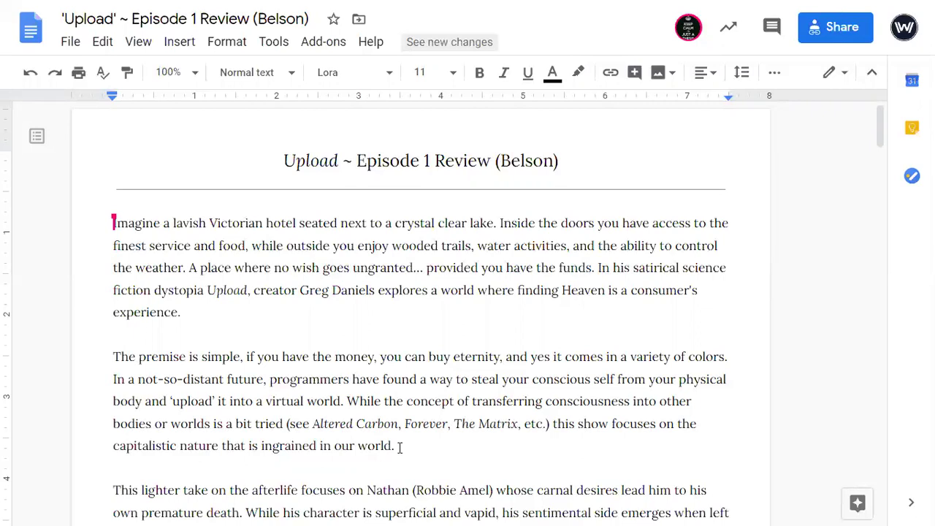
Read through the review, then scroll down to the 'Read your review aloud' checklist table.
{"action": "scroll", "coordinate": [399, 446], "scroll_direction": "down", "scroll_amount": 5}
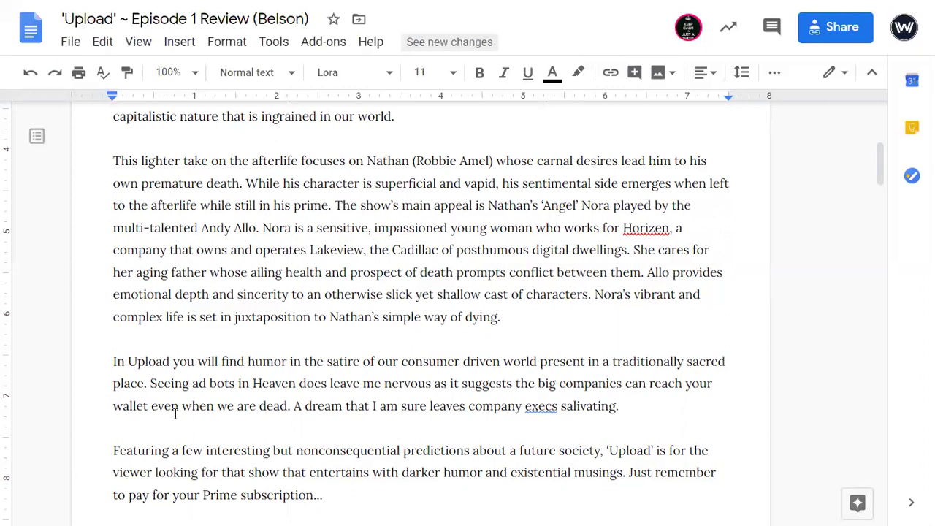
{"action": "scroll", "coordinate": [258, 438], "scroll_direction": "down", "scroll_amount": 1}
{"action": "scroll", "coordinate": [258, 438], "scroll_direction": "down", "scroll_amount": 3}
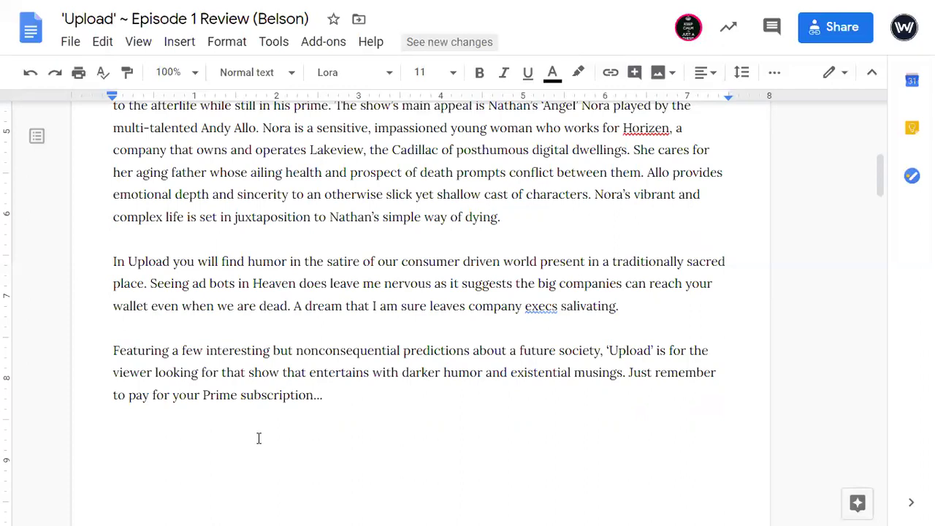
{"action": "scroll", "coordinate": [259, 438], "scroll_direction": "up", "scroll_amount": 3}
{"action": "scroll", "coordinate": [259, 438], "scroll_direction": "up", "scroll_amount": 3}
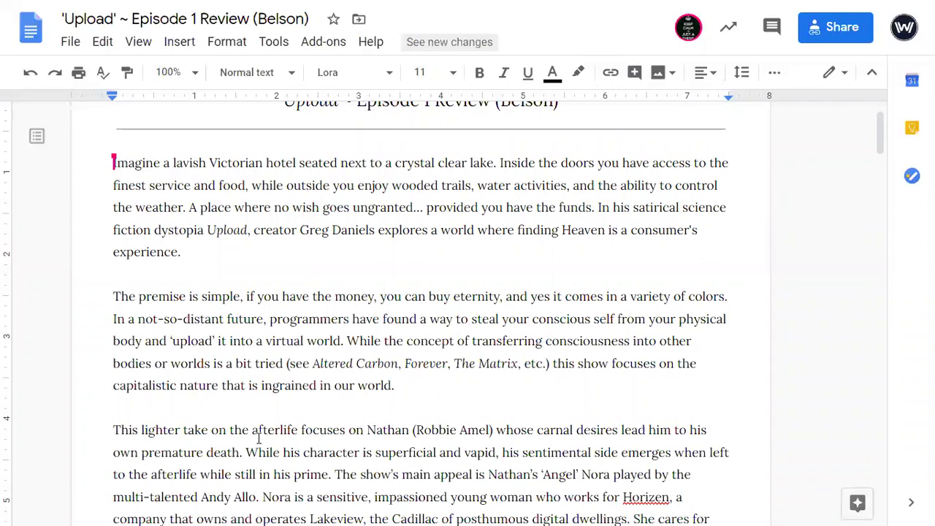
{"action": "scroll", "coordinate": [258, 438], "scroll_direction": "down", "scroll_amount": 10}
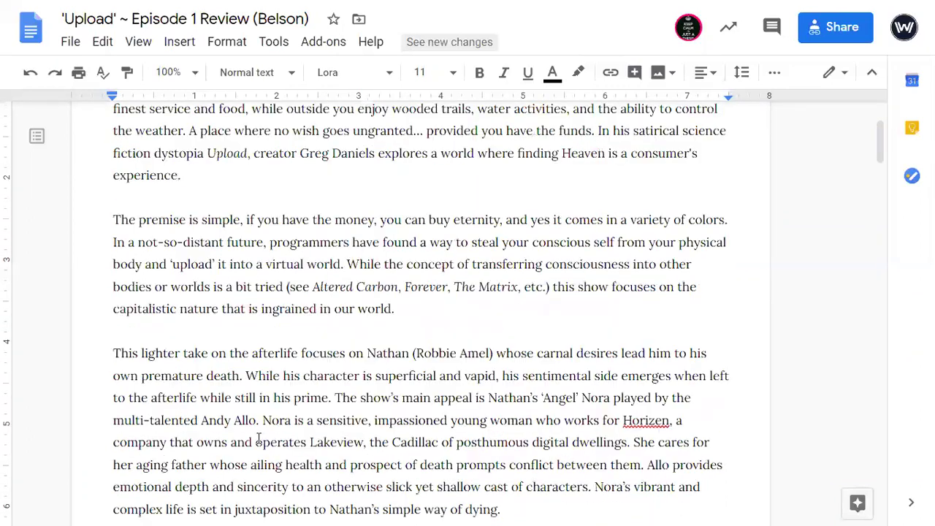
{"action": "scroll", "coordinate": [258, 438], "scroll_direction": "down", "scroll_amount": 3}
Jump to the Syntax and Diction glossary through the 'syntax or diction' bookmark link.
{"action": "scroll", "coordinate": [259, 438], "scroll_direction": "down", "scroll_amount": 1}
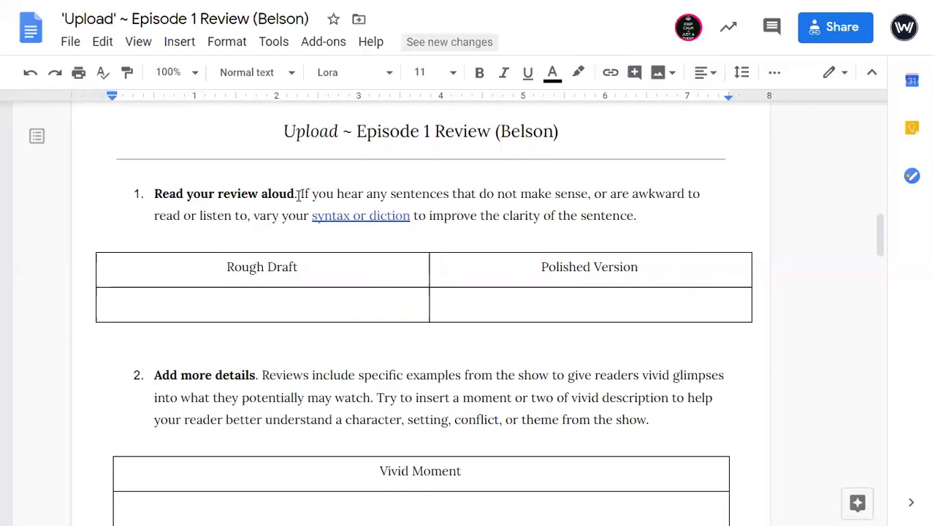
{"action": "left_click", "coordinate": [357, 218]}
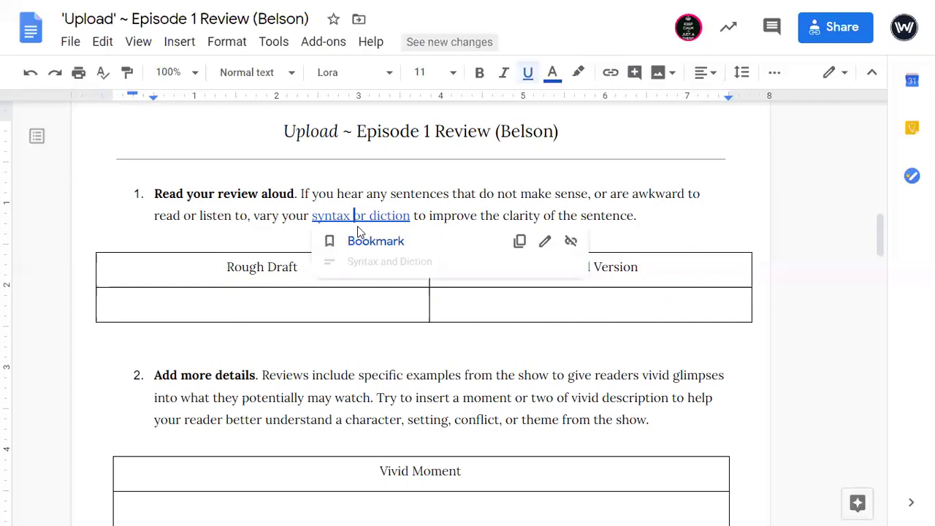
{"action": "left_click", "coordinate": [361, 242]}
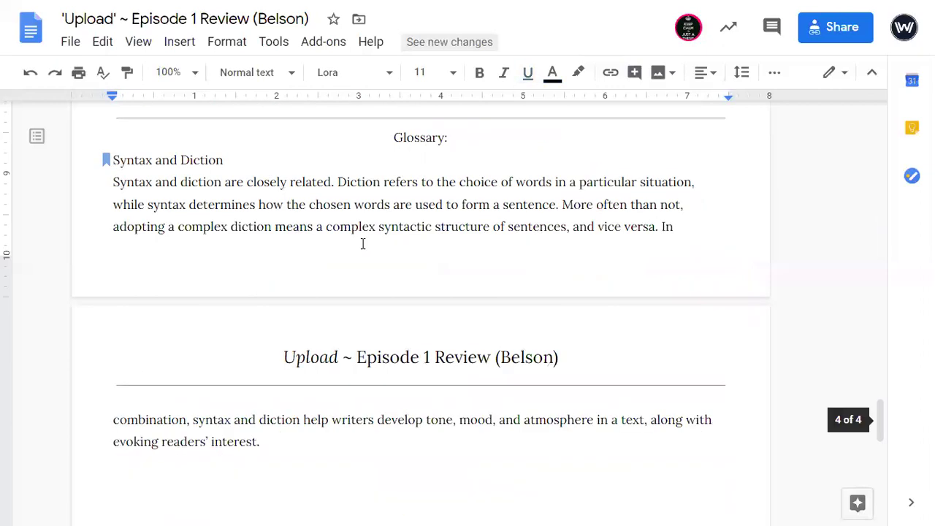
Insert blank lines above the glossary divider and below its definition.
{"action": "left_click", "coordinate": [112, 121]}
{"action": "key", "text": "Return"}
{"action": "key", "text": "Return"}
{"action": "key", "text": "Return"}
{"action": "key", "text": "Return"}
{"action": "key", "text": "Return"}
{"action": "key", "text": "Return"}
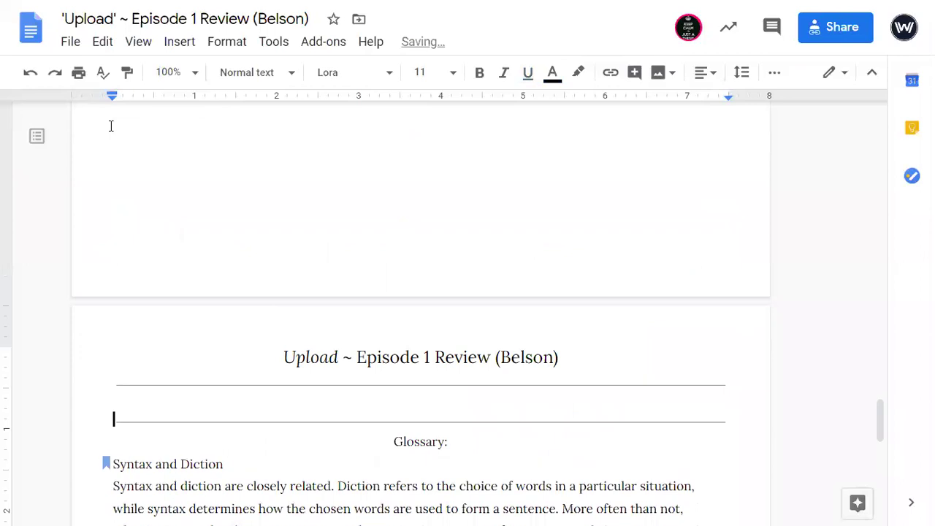
{"action": "scroll", "coordinate": [111, 126], "scroll_direction": "down", "scroll_amount": 2}
{"action": "scroll", "coordinate": [111, 126], "scroll_direction": "down", "scroll_amount": 3}
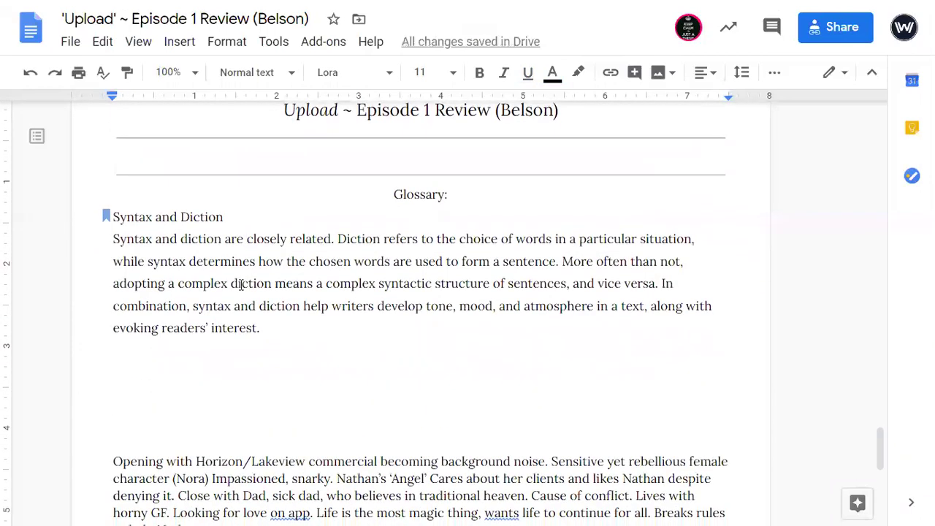
{"action": "left_click", "coordinate": [190, 392]}
{"action": "key", "text": "Return"}
{"action": "key", "text": "Return"}
{"action": "key", "text": "Return"}
{"action": "key", "text": "Return"}
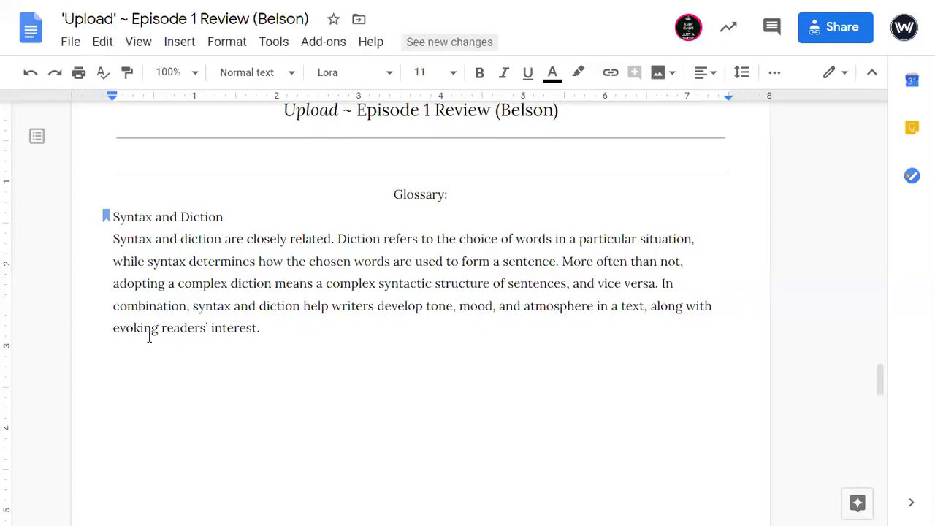
Select the 'In Upload you will find humor…' sentence, then return to the empty Rough Draft table.
{"action": "scroll", "coordinate": [149, 337], "scroll_direction": "up", "scroll_amount": 20}
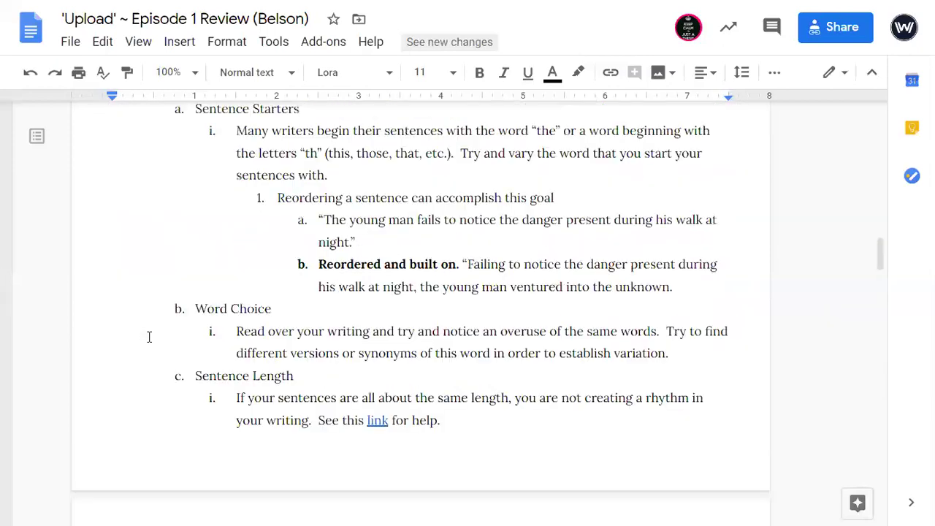
{"action": "scroll", "coordinate": [149, 337], "scroll_direction": "up", "scroll_amount": 15}
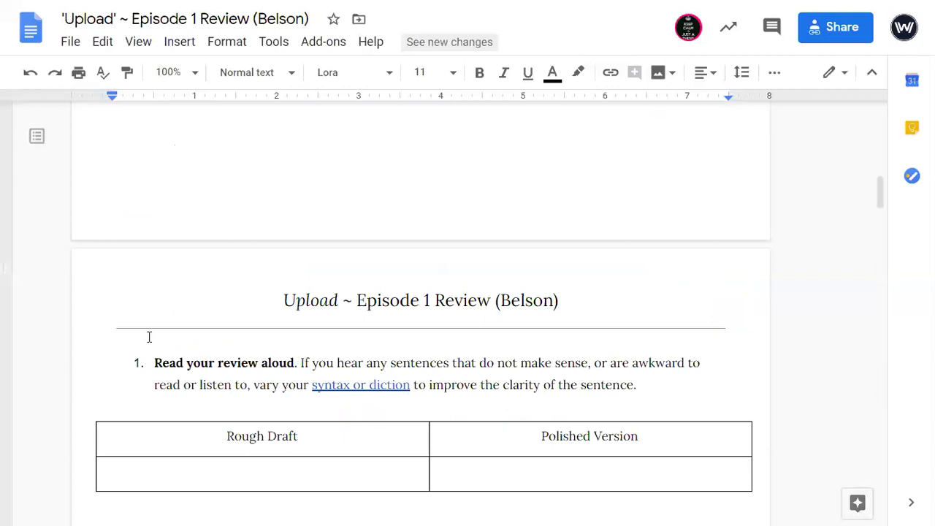
{"action": "scroll", "coordinate": [149, 337], "scroll_direction": "up", "scroll_amount": 5}
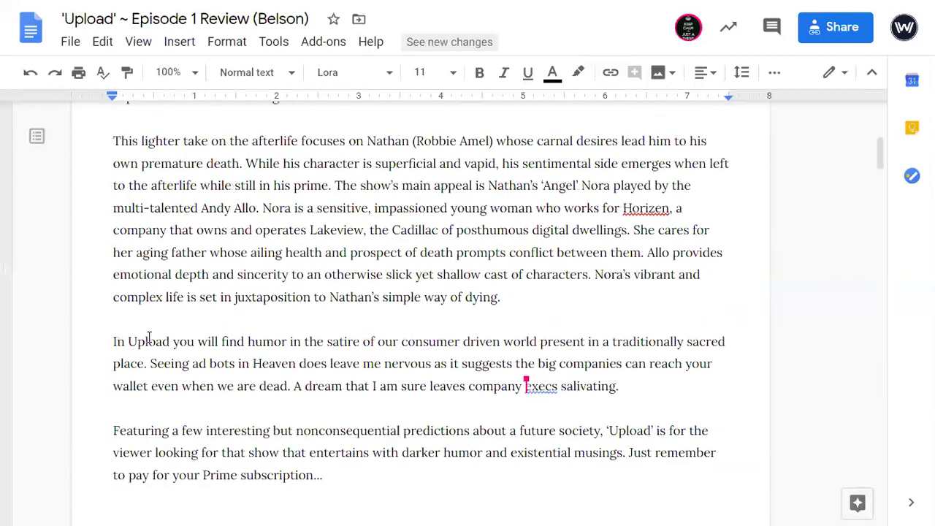
{"action": "scroll", "coordinate": [149, 336], "scroll_direction": "up", "scroll_amount": 3}
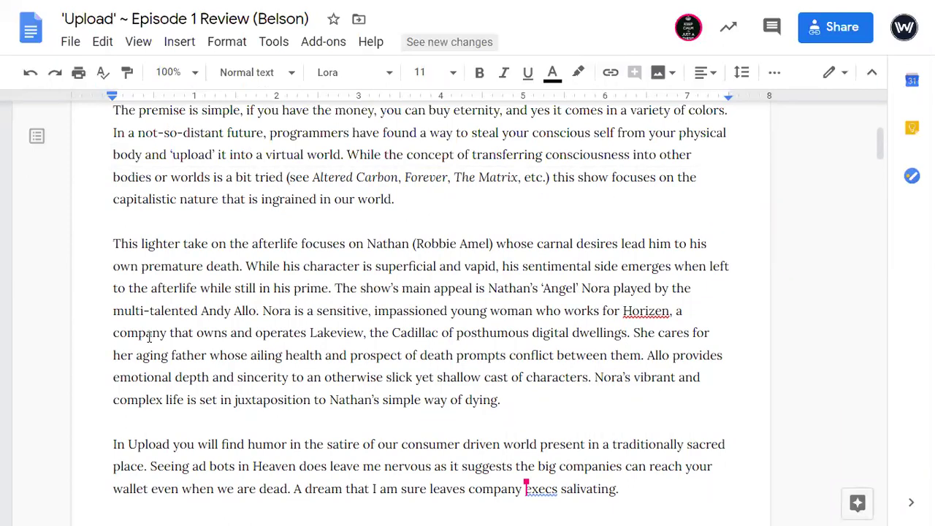
{"action": "scroll", "coordinate": [149, 336], "scroll_direction": "down", "scroll_amount": 1}
{"action": "scroll", "coordinate": [149, 337], "scroll_direction": "down", "scroll_amount": 1}
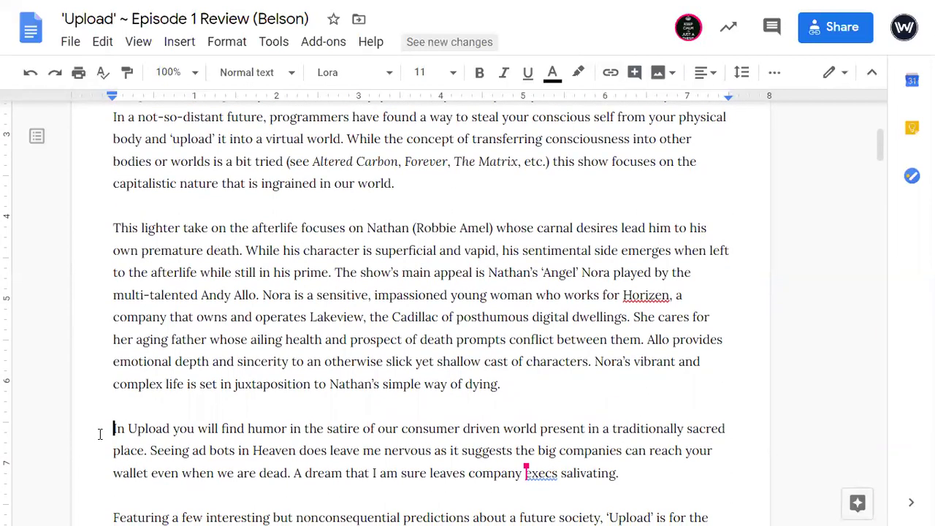
{"action": "left_click_drag", "start_coordinate": [109, 432], "coordinate": [147, 450]}
{"action": "key", "text": "ctrl+c"}
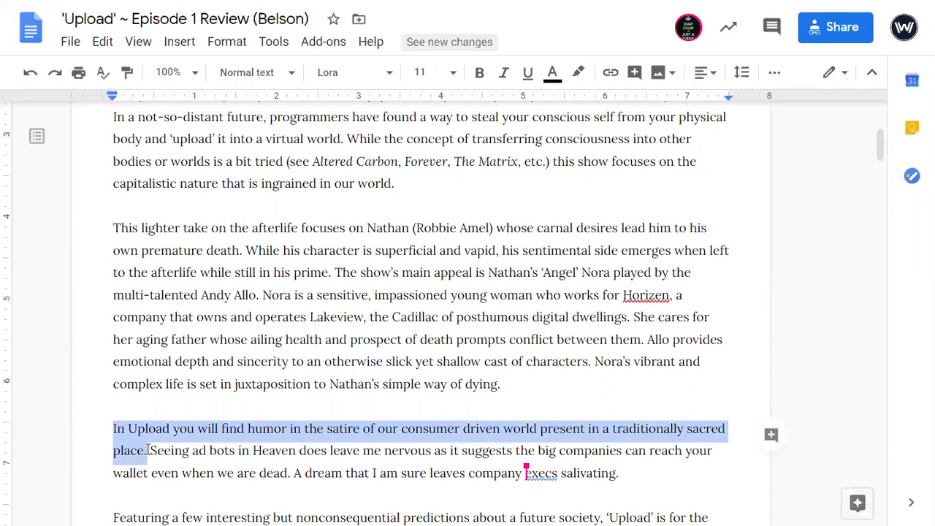
{"action": "scroll", "coordinate": [148, 450], "scroll_direction": "down", "scroll_amount": 9}
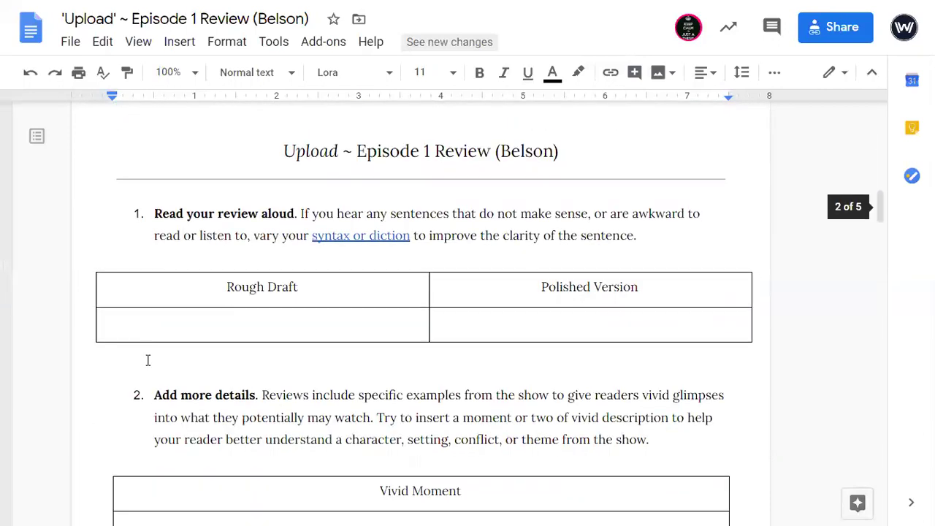
{"action": "left_click", "coordinate": [150, 329]}
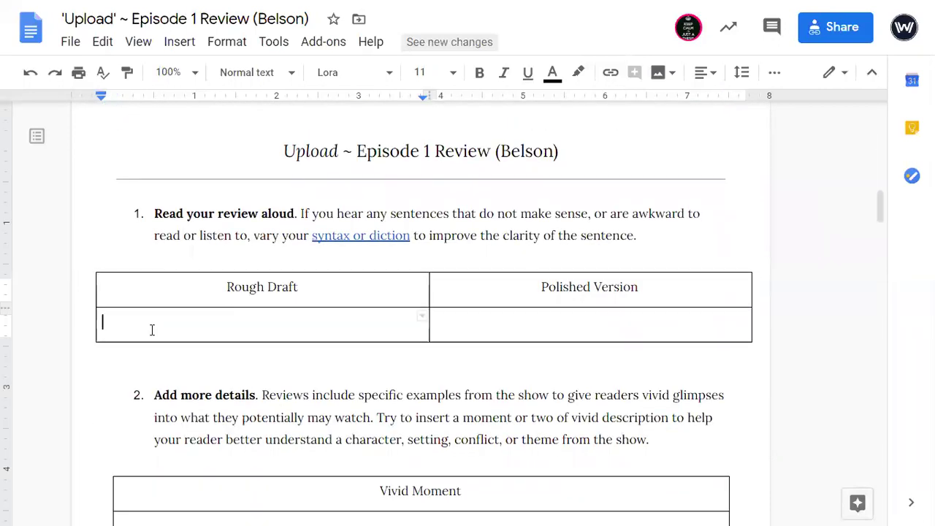
{"action": "key", "text": "ctrl+v"}
{"action": "double_click", "coordinate": [137, 319]}
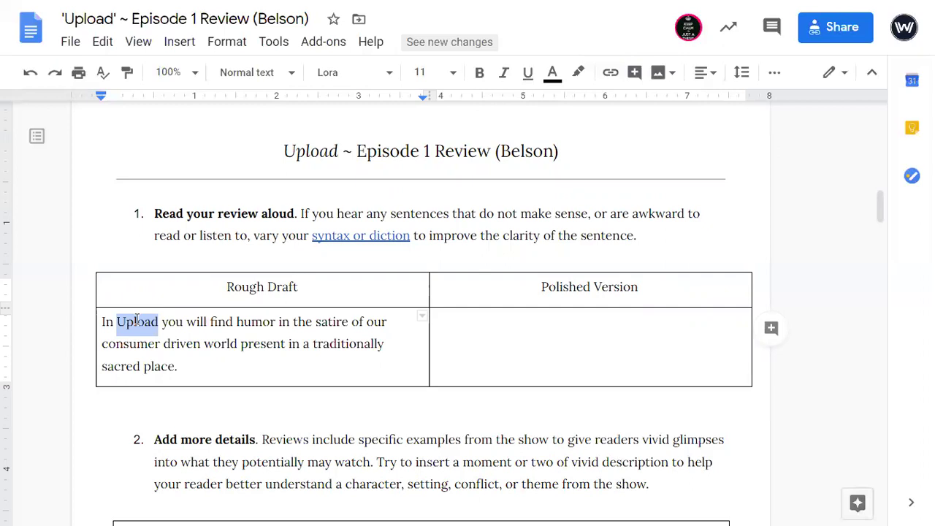
{"action": "key", "text": "ctrl+i"}
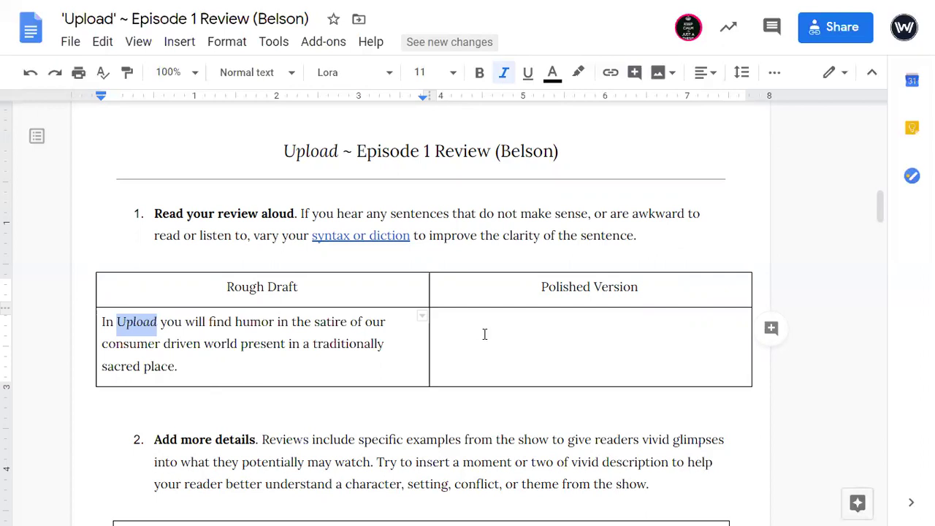
{"action": "left_click", "coordinate": [184, 369]}
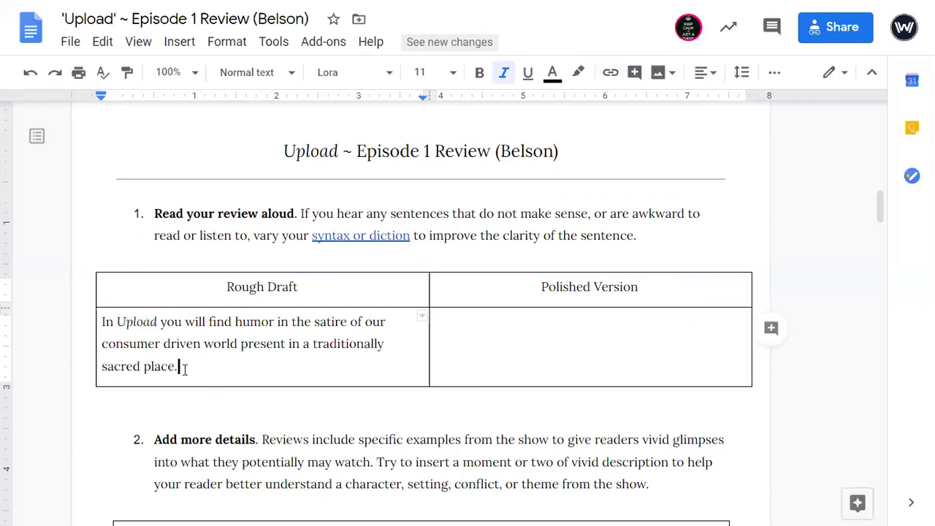
{"action": "left_click_drag", "start_coordinate": [184, 369], "coordinate": [307, 346]}
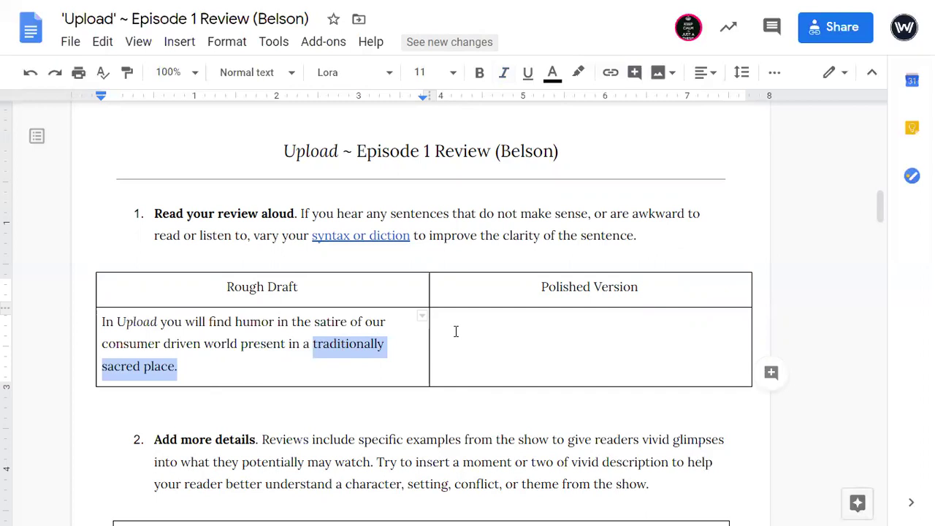
{"action": "left_click", "coordinate": [312, 345]}
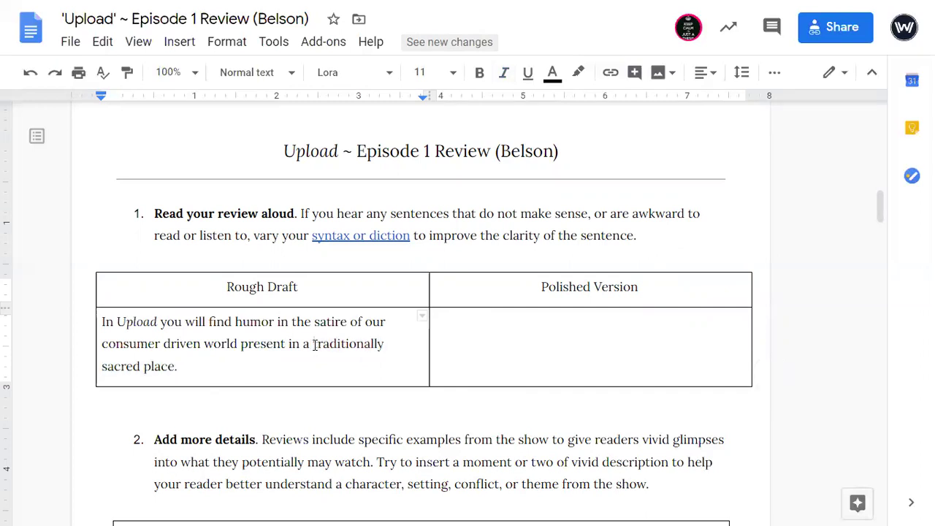
{"action": "left_click", "coordinate": [480, 330]}
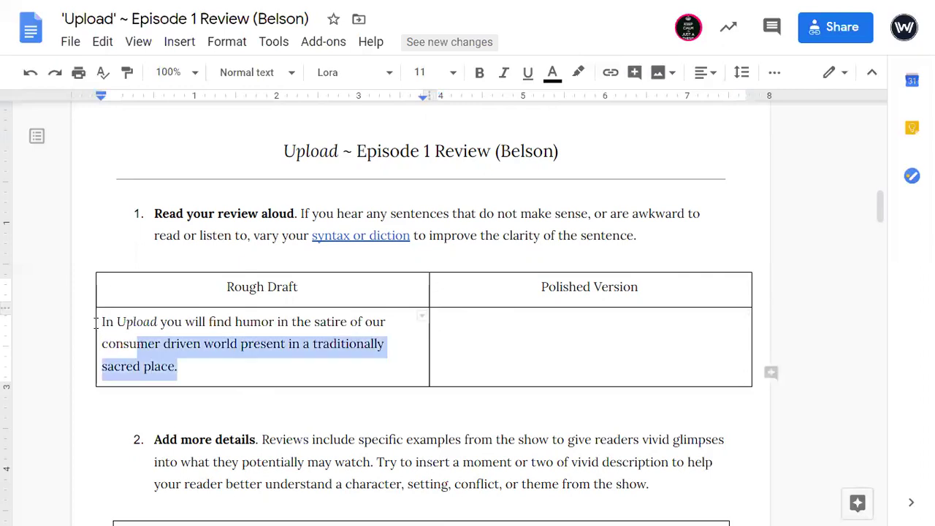
Paste the Rough Draft sentence into the Polished Version cell.
{"action": "left_click_drag", "start_coordinate": [96, 322], "coordinate": [95, 322]}
{"action": "key", "text": "ctrl+c"}
{"action": "left_click", "coordinate": [513, 349]}
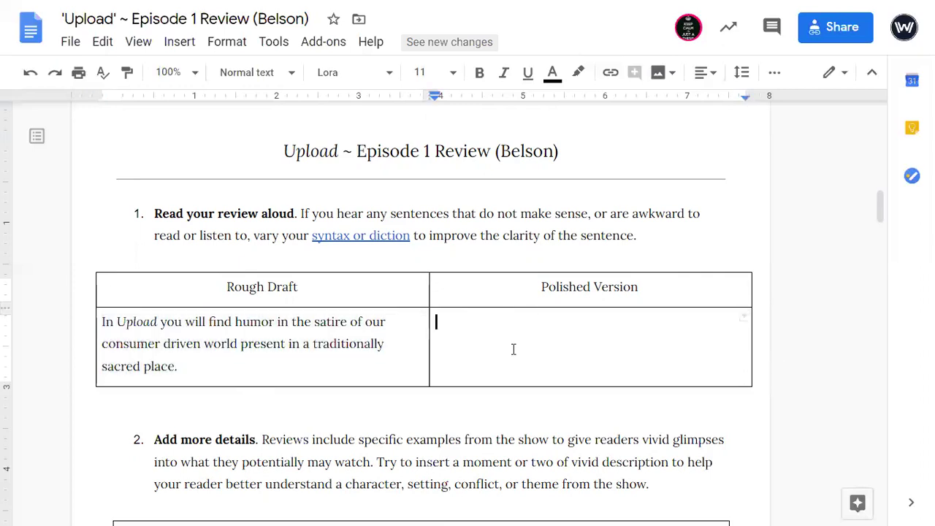
{"action": "key", "text": "ctrl+v"}
Insert ', the sacred place of Heaven' after 'Upload' on its own line.
{"action": "left_click", "coordinate": [495, 321]}
{"action": "key", "text": "Return"}
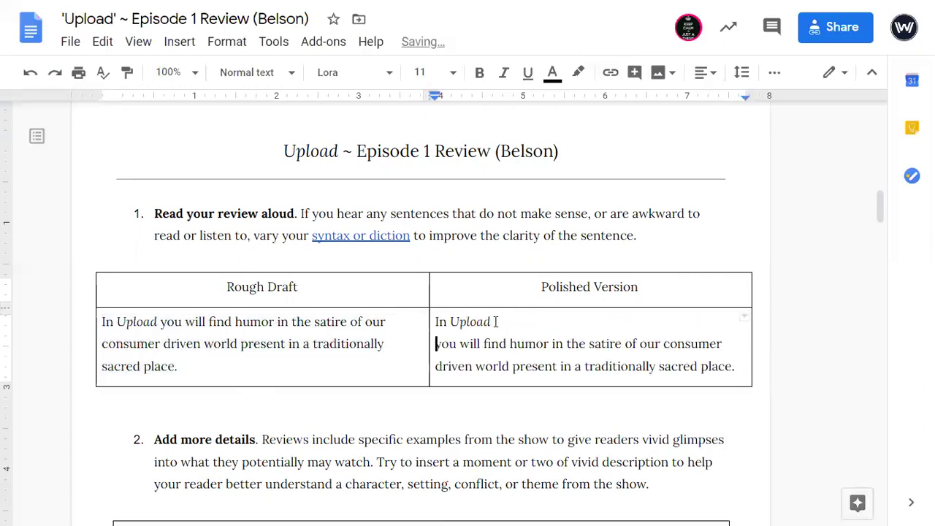
{"action": "type", "text": "he"}
{"action": "key", "text": "BackSpace"}
{"action": "key", "text": "BackSpace"}
{"action": "key", "text": "BackSpace"}
{"action": "type", "text": ", the sacred place of heaven"}
{"action": "key", "text": "BackSpace"}
{"action": "key", "text": "BackSpace"}
{"action": "key", "text": "BackSpace"}
{"action": "key", "text": "BackSpace"}
{"action": "key", "text": "BackSpace"}
{"action": "key", "text": "BackSpace"}
{"action": "type", "text": "heaven"}
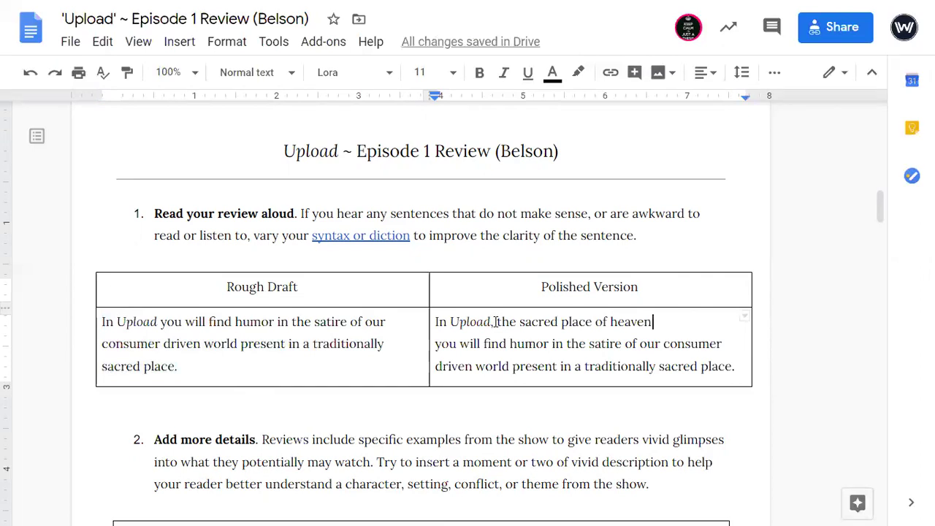
{"action": "key", "text": "Left"}
{"action": "key", "text": "Left"}
{"action": "key", "text": "Left"}
{"action": "key", "text": "Left"}
{"action": "key", "text": "Left"}
{"action": "key", "text": "BackSpace"}
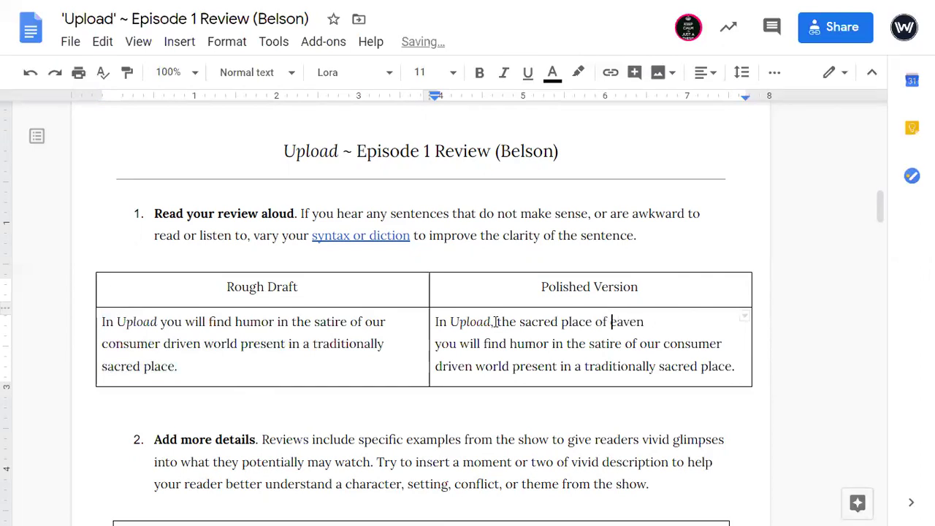
{"action": "type", "text": "H"}
Finish the sentence with 'is marred by consumer drive motives, similar to commercialization of our own world.'.
{"action": "key", "text": "End"}
{"action": "type", "text": "is marred"}
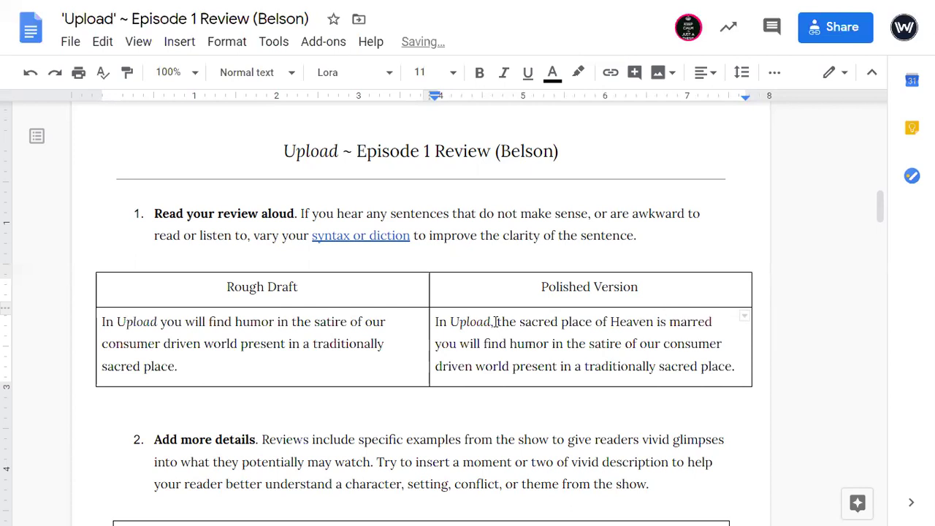
{"action": "type", "text": " by con"}
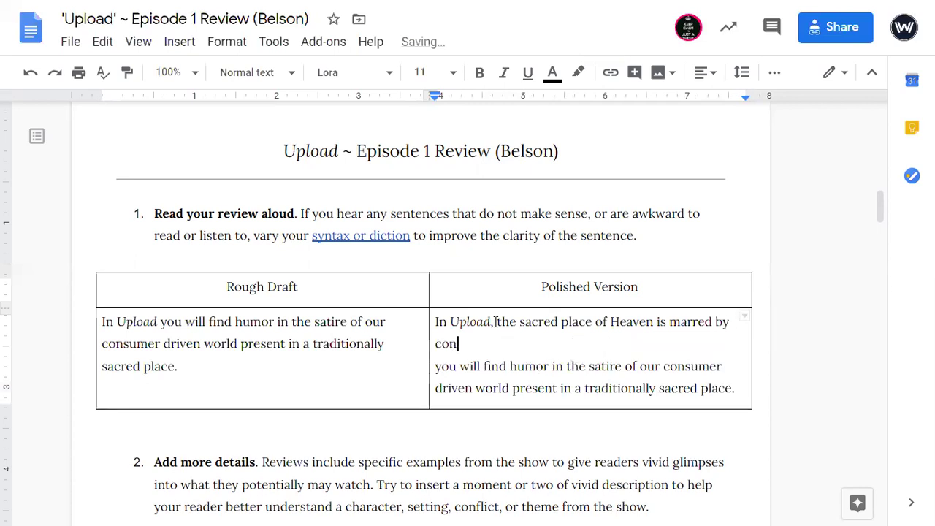
{"action": "type", "text": "sumer drive motive"}
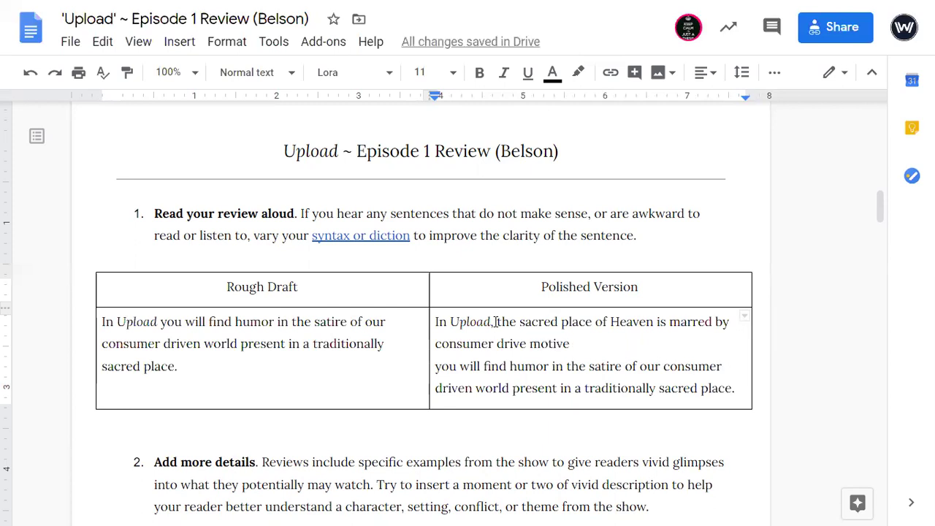
{"action": "type", "text": "s, simil"}
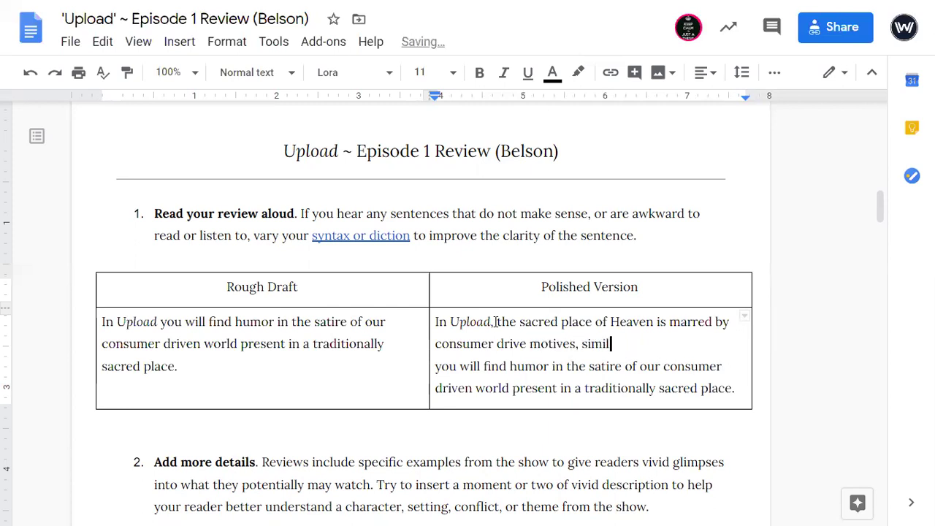
{"action": "type", "text": "ar to "}
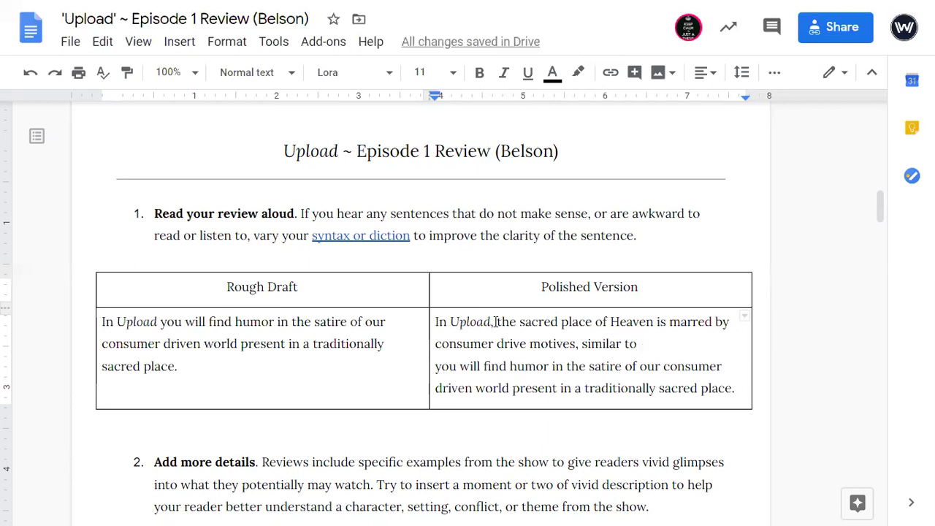
{"action": "type", "text": "comm"}
{"action": "key", "text": "BackSpace"}
{"action": "key", "text": "BackSpace"}
{"action": "key", "text": "BackSpace"}
{"action": "key", "text": "BackSpace"}
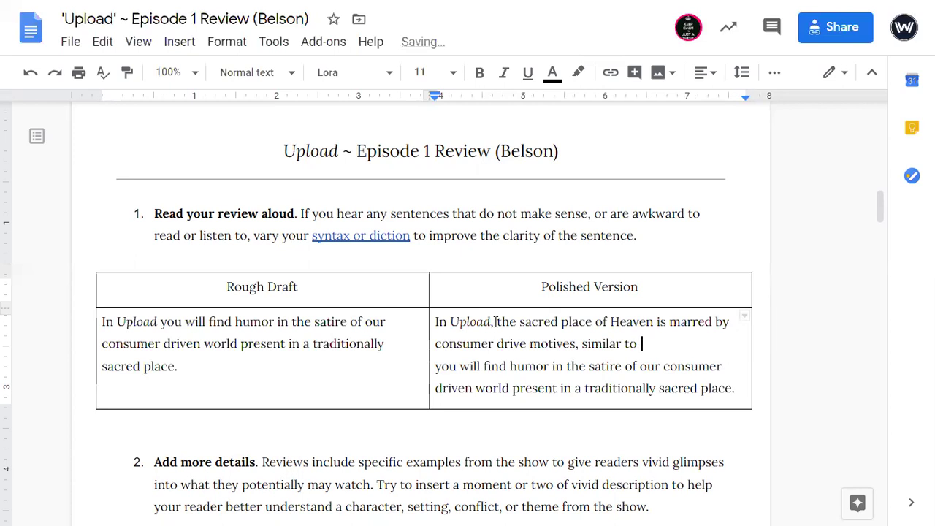
{"action": "type", "text": "commercialization of our own world."}
{"action": "key", "text": "Return"}
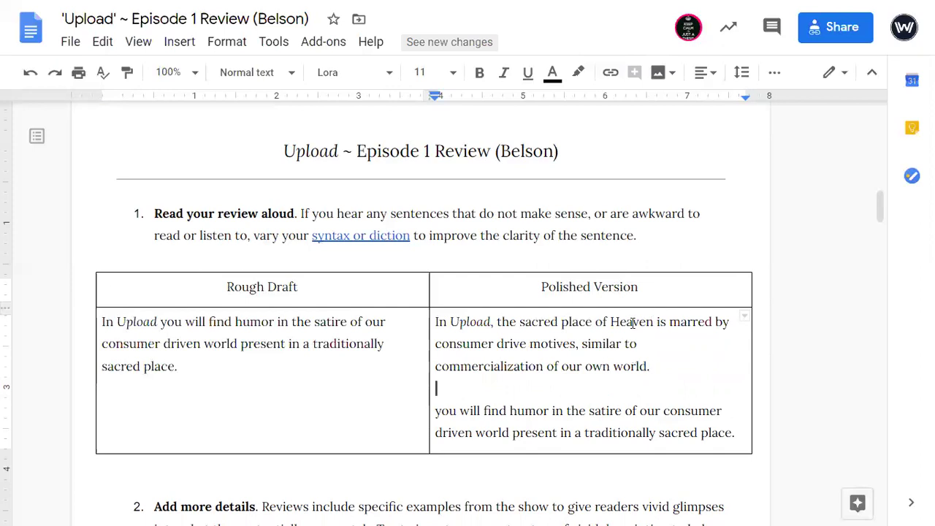
Bold 'the sacred place of Heaven' and delete the leftover original sentence and blank lines.
{"action": "left_click_drag", "start_coordinate": [632, 322], "coordinate": [501, 322]}
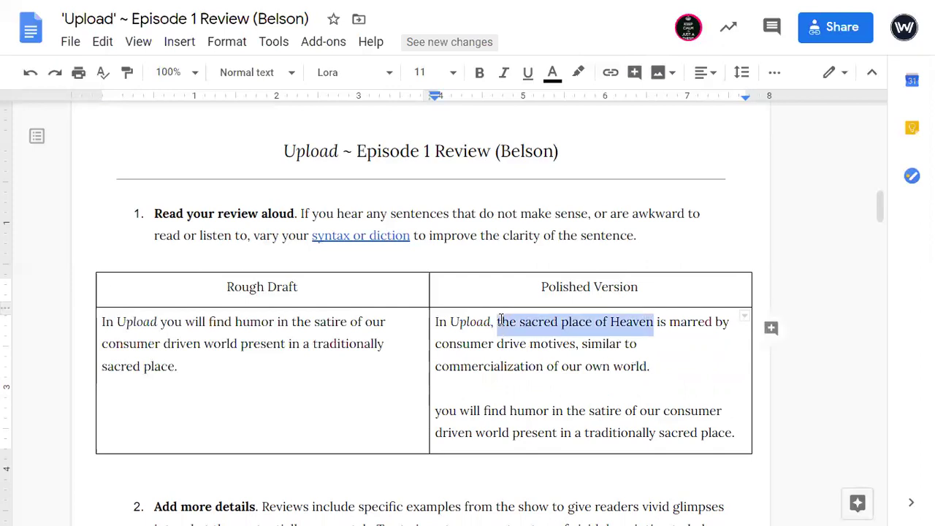
{"action": "key", "text": "ctrl+b"}
{"action": "left_click", "coordinate": [657, 367]}
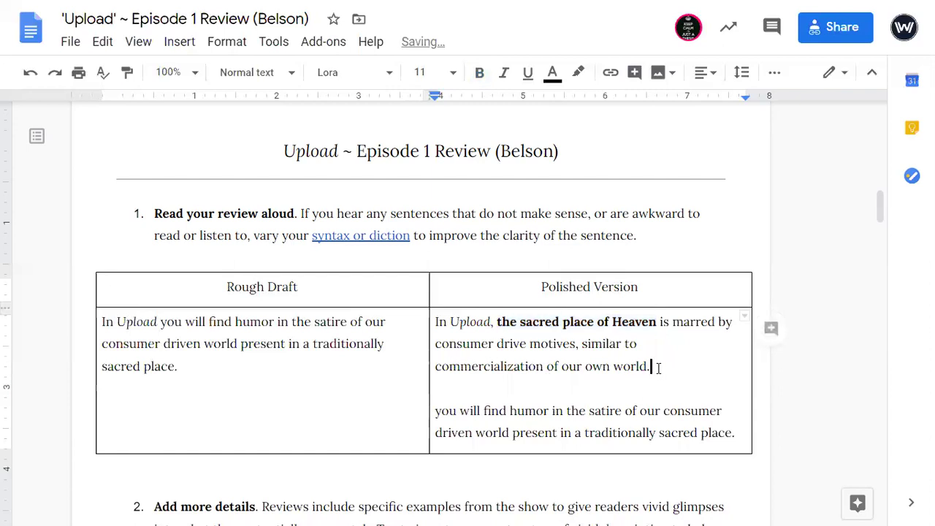
{"action": "key", "text": "Down"}
{"action": "key", "text": "shift+Down"}
{"action": "key", "text": "shift+Down"}
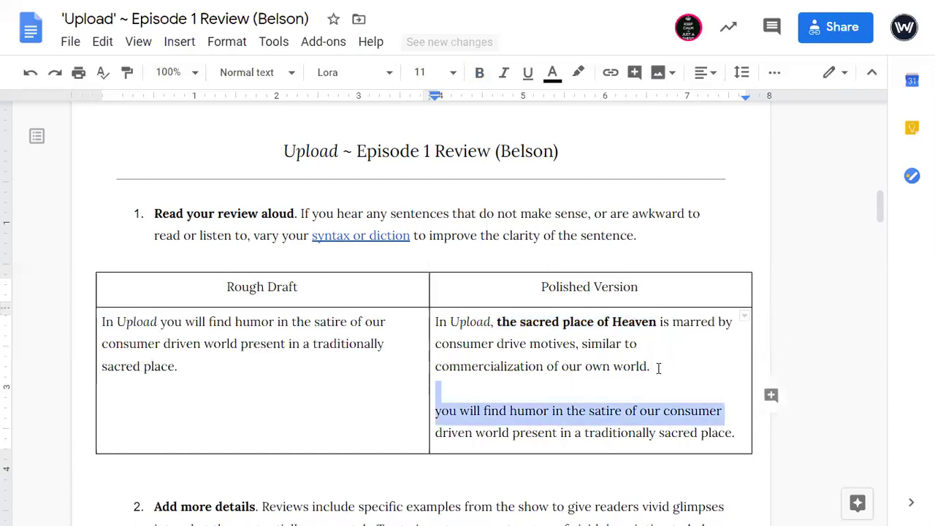
{"action": "key", "text": "shift+Down"}
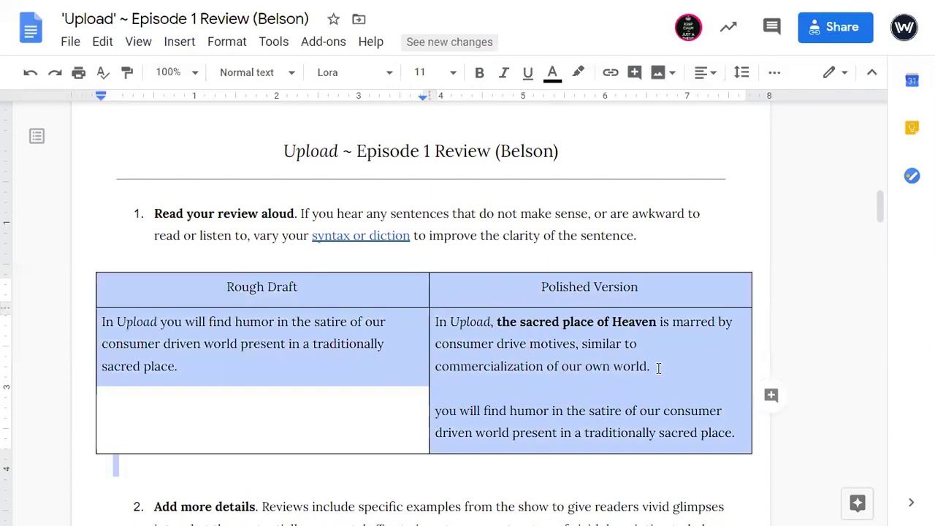
{"action": "right_click", "coordinate": [654, 430]}
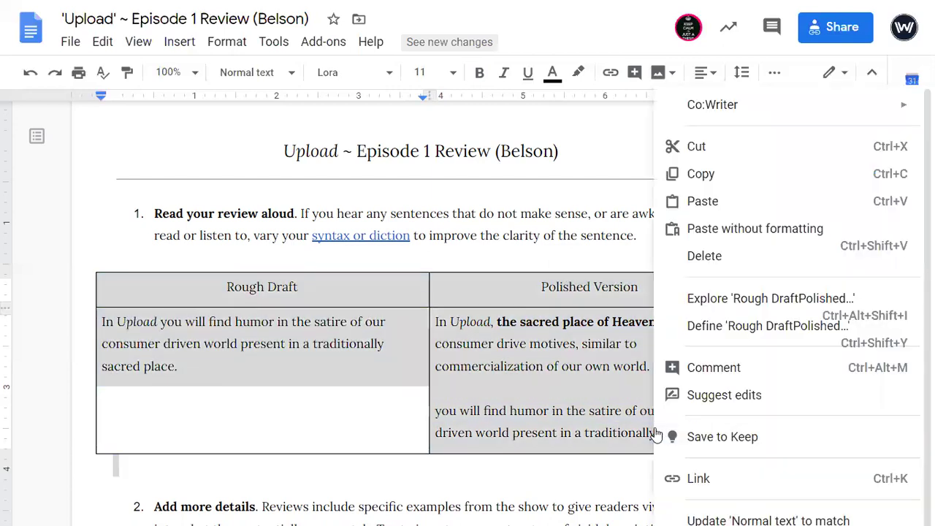
{"action": "left_click", "coordinate": [614, 431]}
{"action": "left_click_drag", "start_coordinate": [734, 433], "coordinate": [563, 434]}
{"action": "left_click_drag", "start_coordinate": [460, 415], "coordinate": [436, 412]}
{"action": "key", "text": "BackSpace"}
{"action": "key", "text": "BackSpace"}
{"action": "key", "text": "BackSpace"}
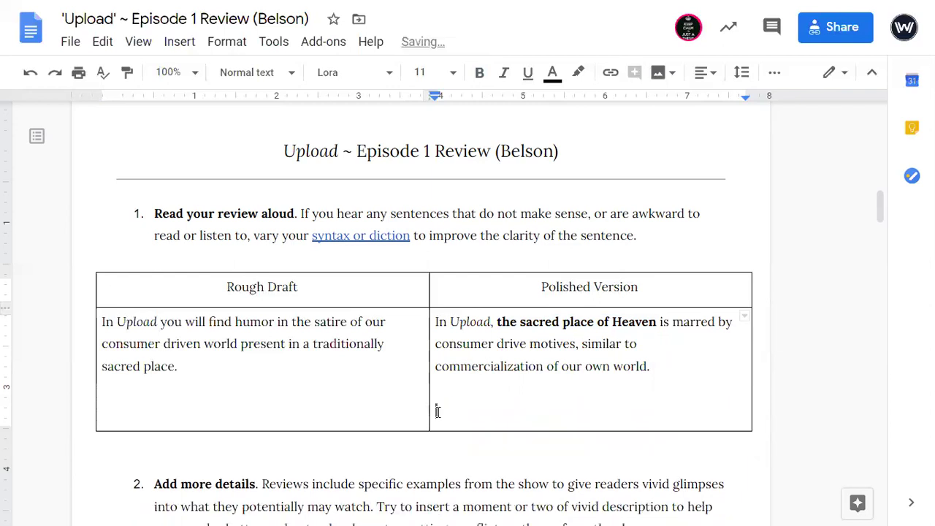
{"action": "left_click", "coordinate": [438, 413]}
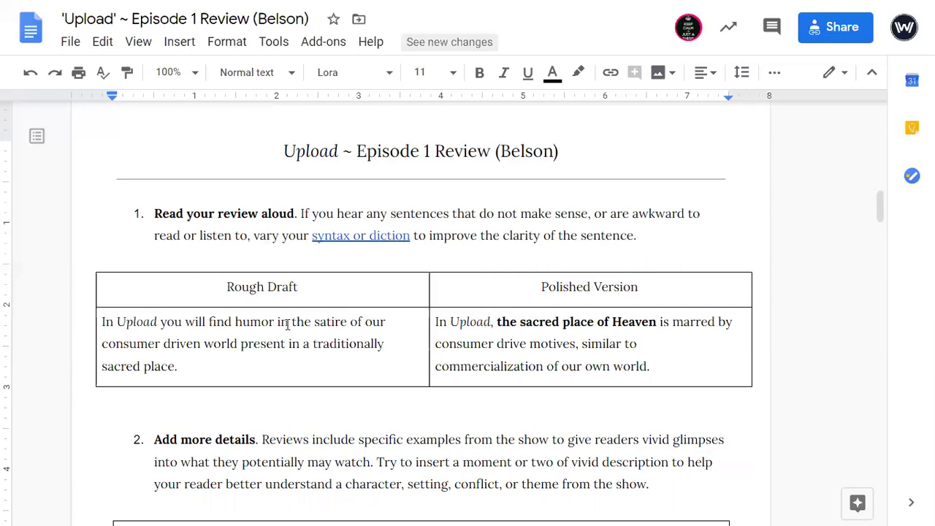
Undo an accidental drag of the word 'you' in the Rough Draft cell.
{"action": "double_click", "coordinate": [168, 326]}
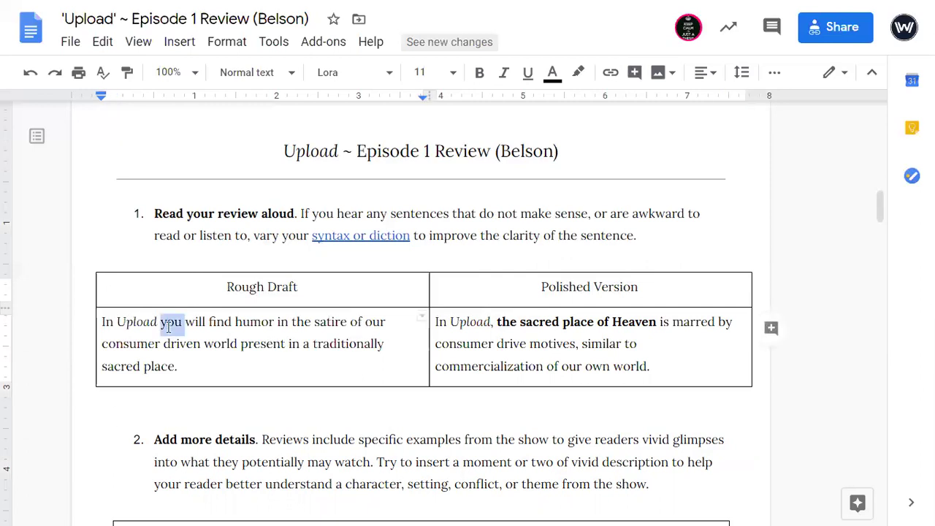
{"action": "left_click_drag", "start_coordinate": [168, 326], "coordinate": [309, 440]}
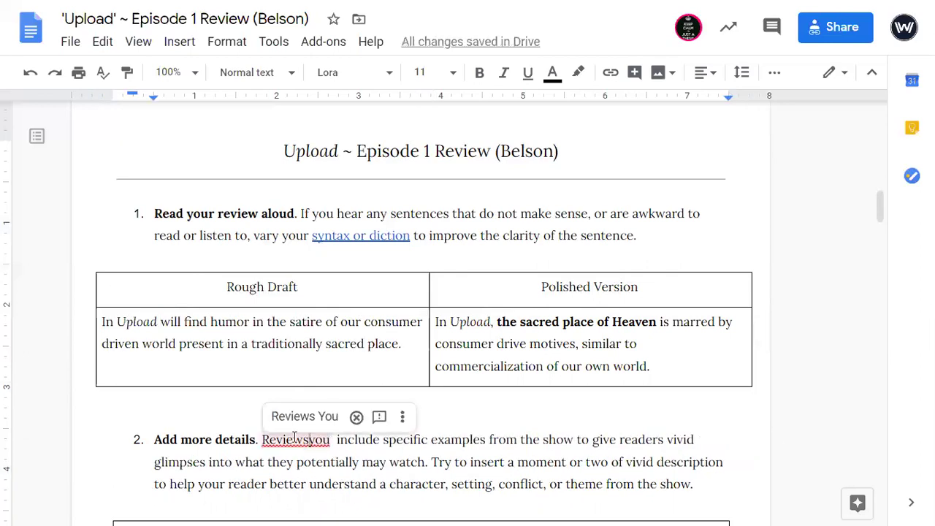
{"action": "key", "text": "ctrl+z"}
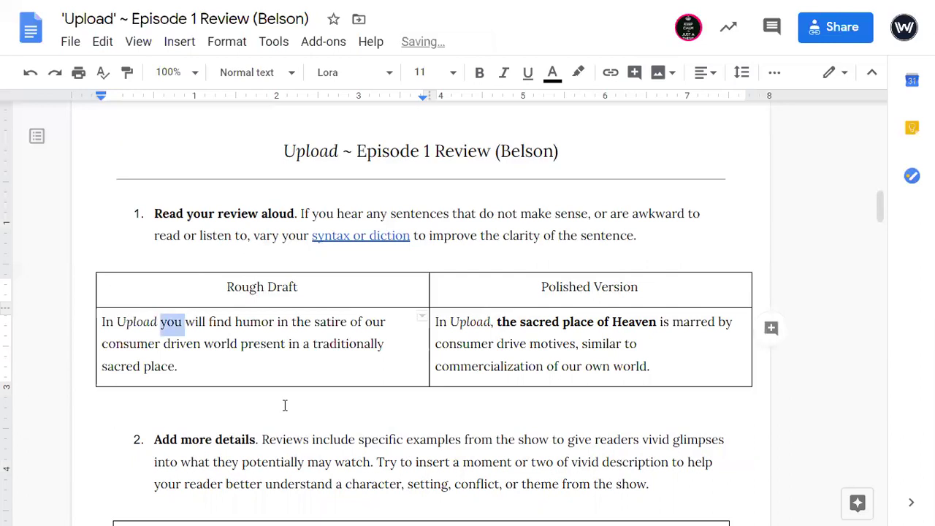
Select the 'She cares for… between them' aging-father sentence, then scroll to the Vivid Moment table.
{"action": "key", "text": "ctrl+z"}
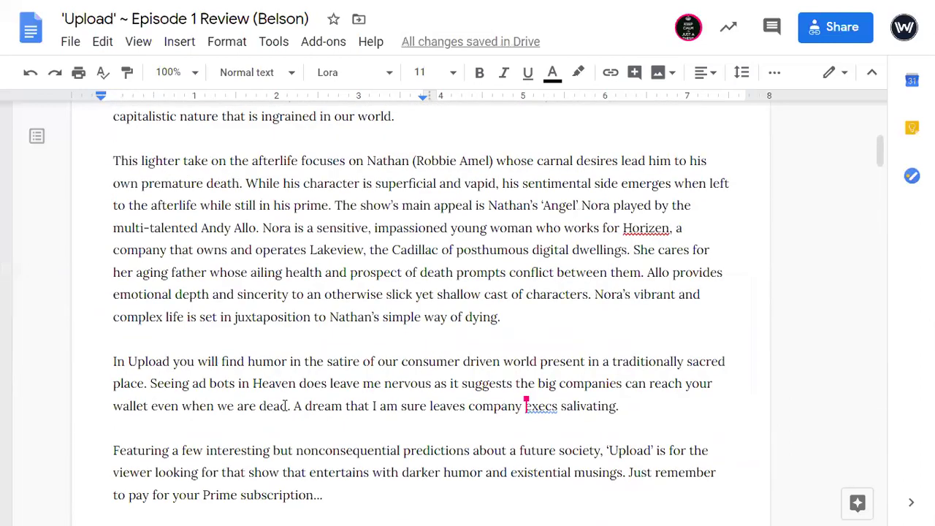
{"action": "scroll", "coordinate": [284, 406], "scroll_direction": "down", "scroll_amount": 7}
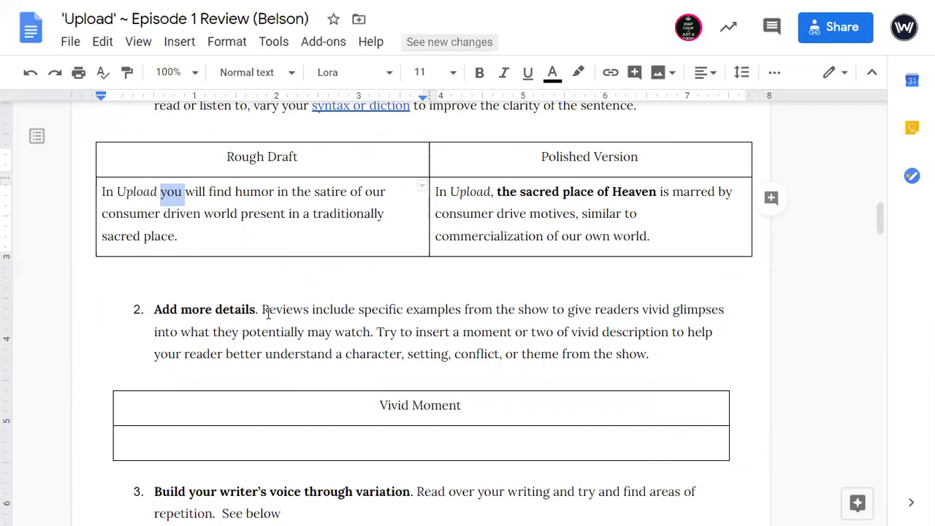
{"action": "scroll", "coordinate": [268, 313], "scroll_direction": "up", "scroll_amount": 10}
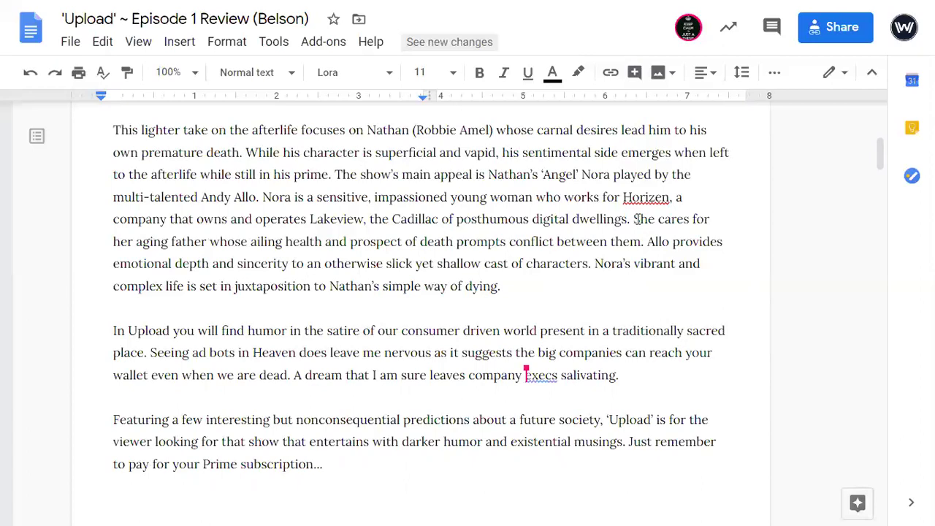
{"action": "left_click_drag", "start_coordinate": [636, 218], "coordinate": [642, 249]}
{"action": "scroll", "coordinate": [641, 246], "scroll_direction": "down", "scroll_amount": 15}
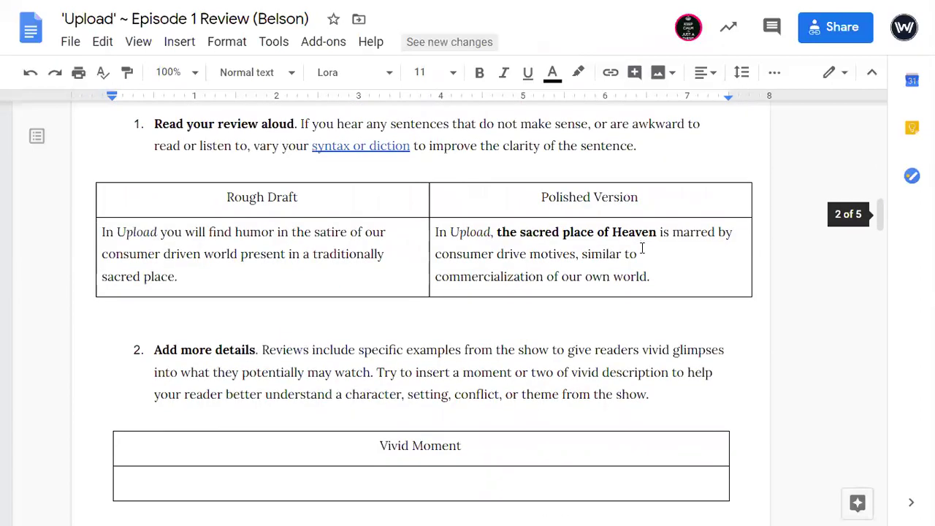
Paste the aging-father sentence into the Vivid Moment cell and add 'Maybe add a quote from their conversation.'.
{"action": "left_click", "coordinate": [358, 406]}
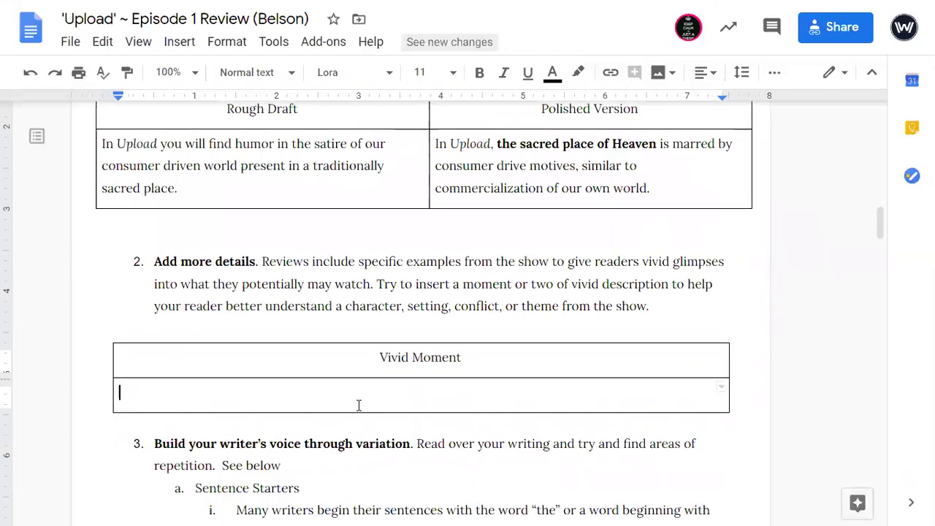
{"action": "key", "text": "ctrl+v"}
{"action": "type", "text": "."}
{"action": "key", "text": "Return"}
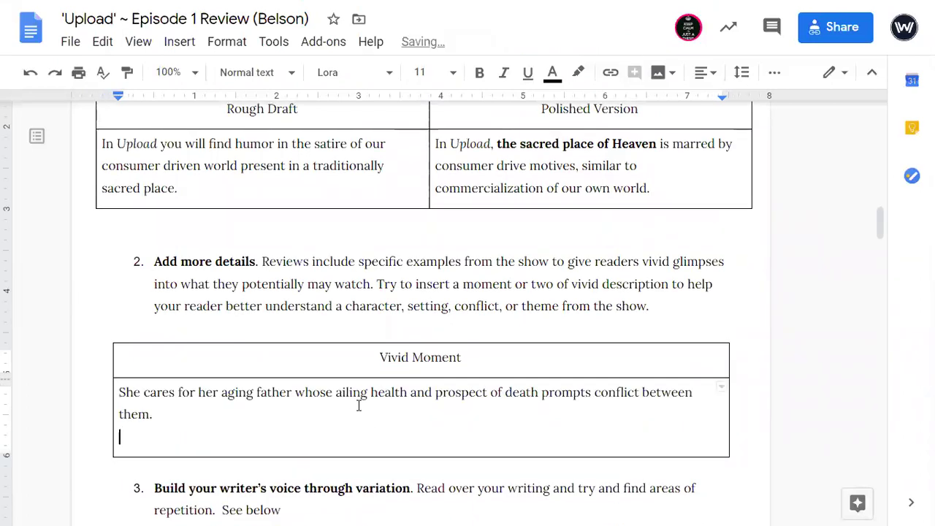
{"action": "key", "text": "Return"}
{"action": "type", "text": "Maybe "}
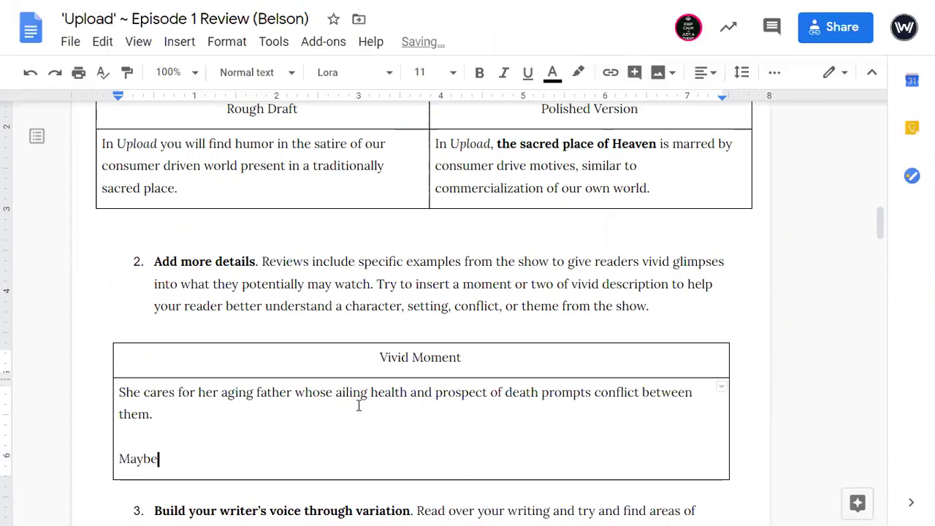
{"action": "type", "text": "add a quote from their conversation."}
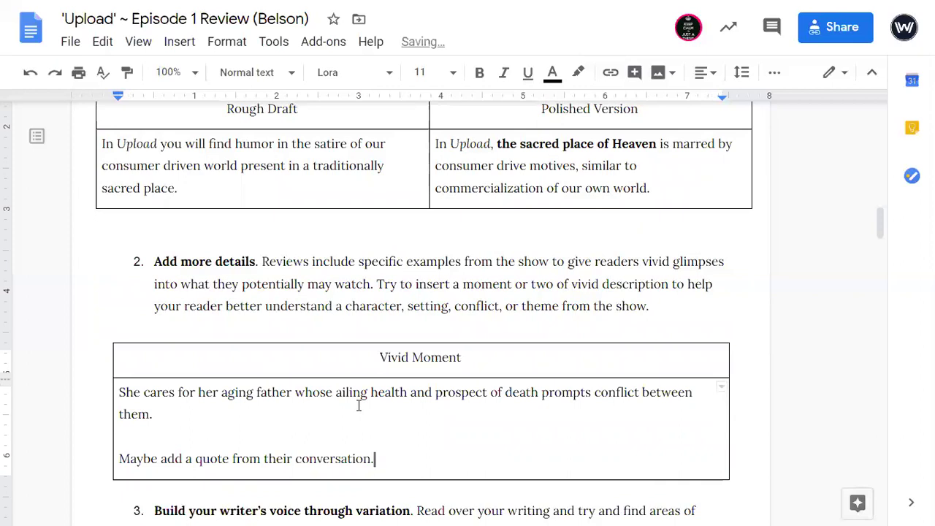
{"action": "scroll", "coordinate": [359, 406], "scroll_direction": "down", "scroll_amount": 1}
{"action": "scroll", "coordinate": [359, 406], "scroll_direction": "down", "scroll_amount": 1}
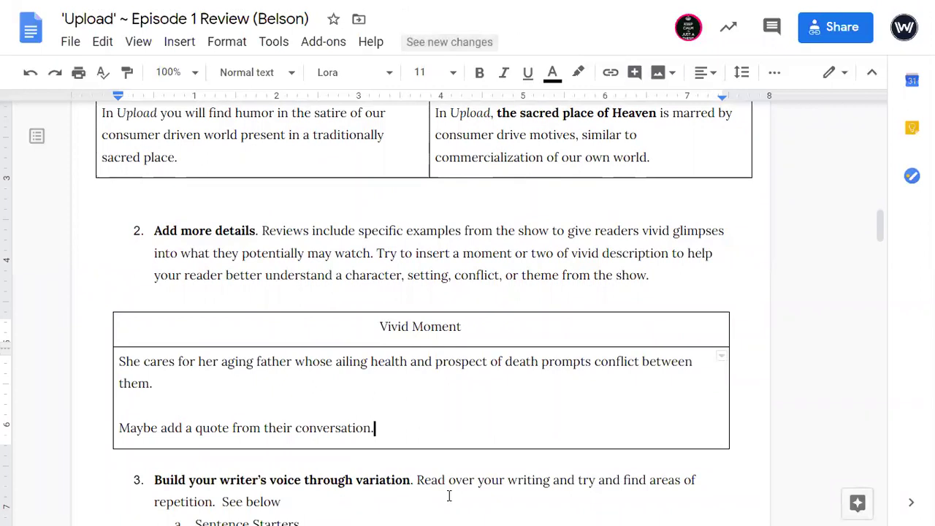
{"action": "scroll", "coordinate": [449, 496], "scroll_direction": "down", "scroll_amount": 1}
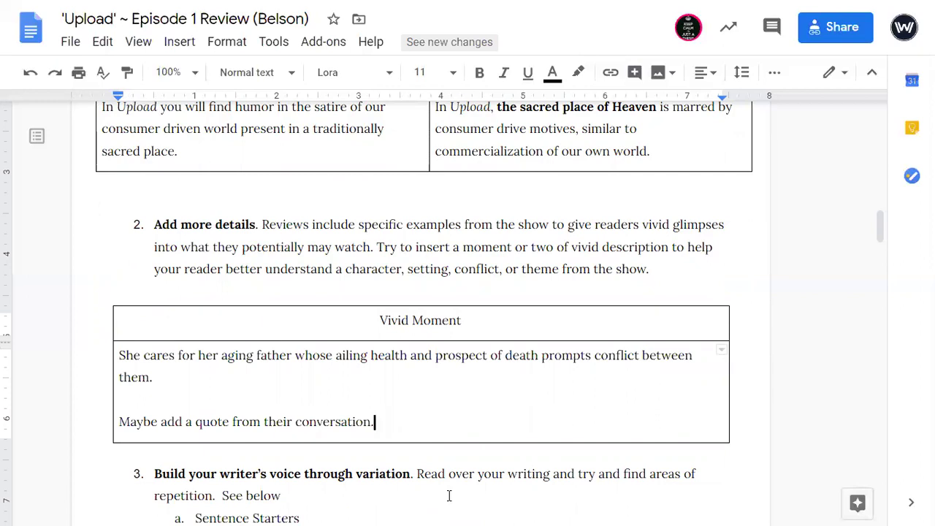
{"action": "scroll", "coordinate": [449, 496], "scroll_direction": "down", "scroll_amount": 1}
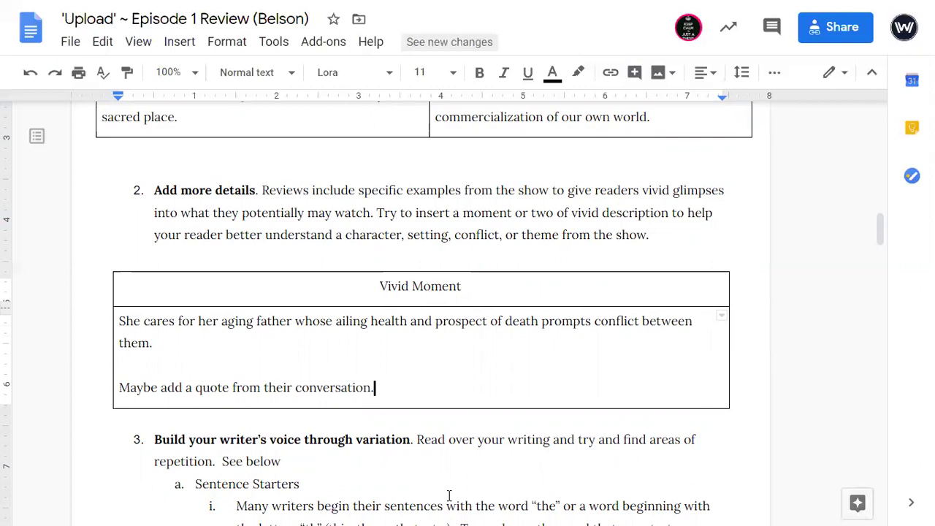
Scroll back up past the page break to the premise paragraph on page 1.
{"action": "scroll", "coordinate": [449, 495], "scroll_direction": "up", "scroll_amount": 3}
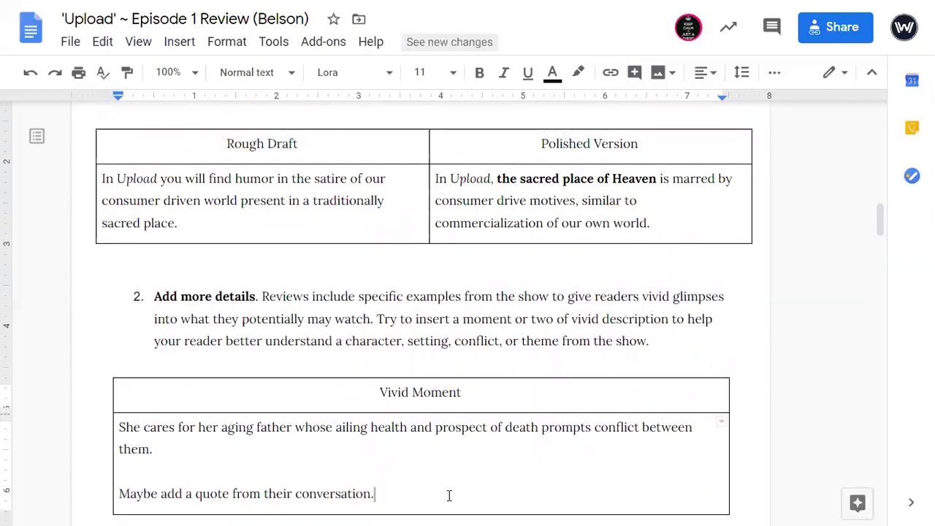
{"action": "scroll", "coordinate": [449, 496], "scroll_direction": "up", "scroll_amount": 9}
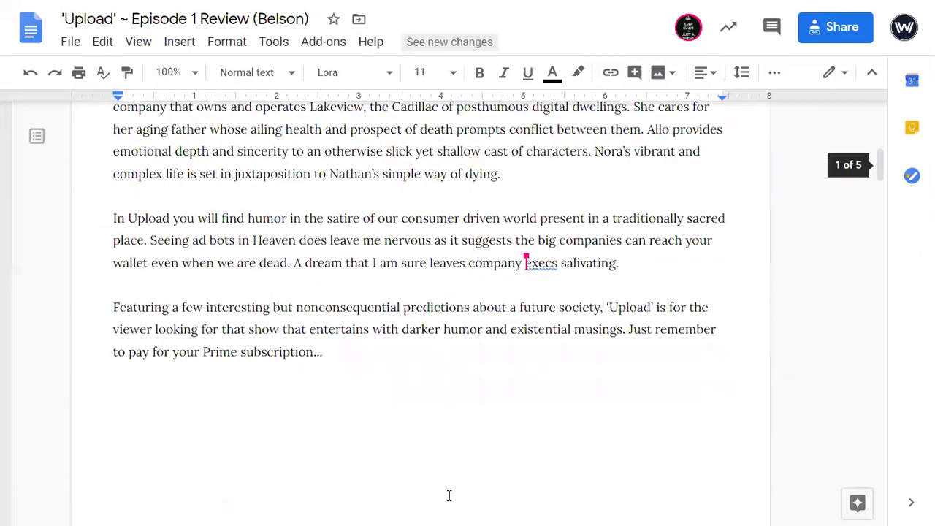
{"action": "scroll", "coordinate": [449, 495], "scroll_direction": "down", "scroll_amount": 6}
{"action": "scroll", "coordinate": [449, 495], "scroll_direction": "up", "scroll_amount": 7}
{"action": "scroll", "coordinate": [449, 496], "scroll_direction": "down", "scroll_amount": 3}
{"action": "scroll", "coordinate": [449, 496], "scroll_direction": "up", "scroll_amount": 1}
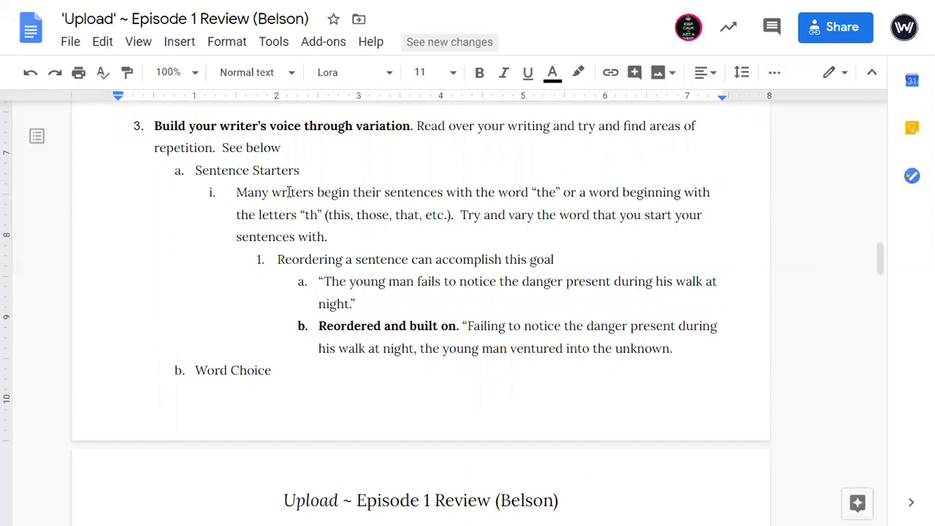
{"action": "scroll", "coordinate": [288, 190], "scroll_direction": "down", "scroll_amount": 2}
{"action": "scroll", "coordinate": [285, 188], "scroll_direction": "up", "scroll_amount": 2}
{"action": "scroll", "coordinate": [268, 300], "scroll_direction": "down", "scroll_amount": 3}
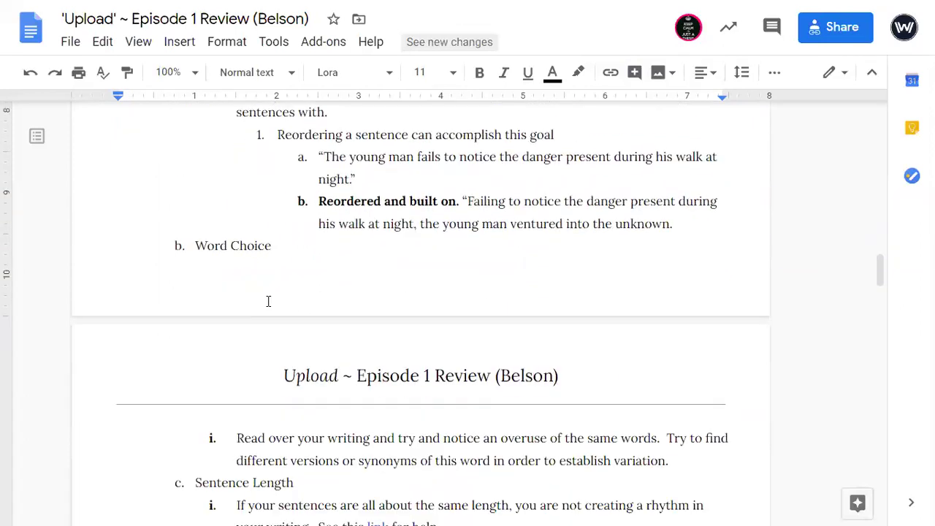
{"action": "scroll", "coordinate": [268, 299], "scroll_direction": "down", "scroll_amount": 3}
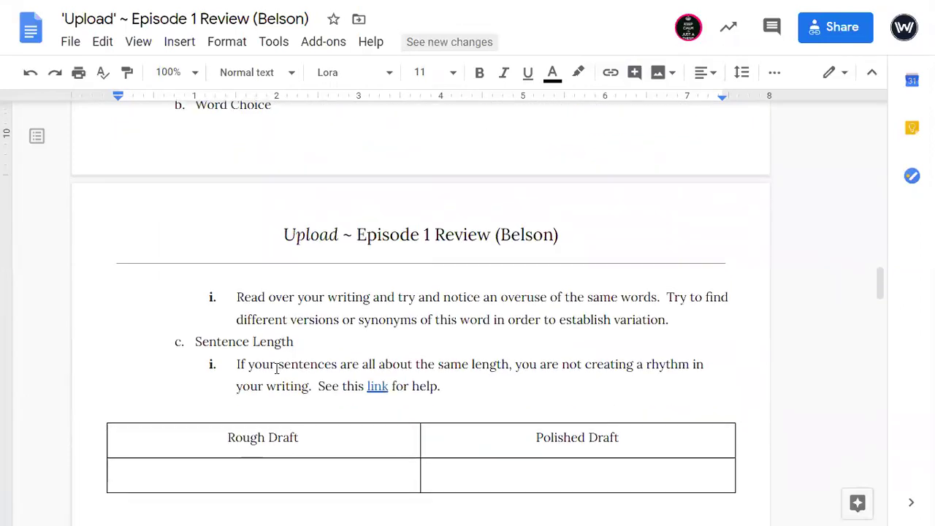
{"action": "scroll", "coordinate": [276, 369], "scroll_direction": "up", "scroll_amount": 20}
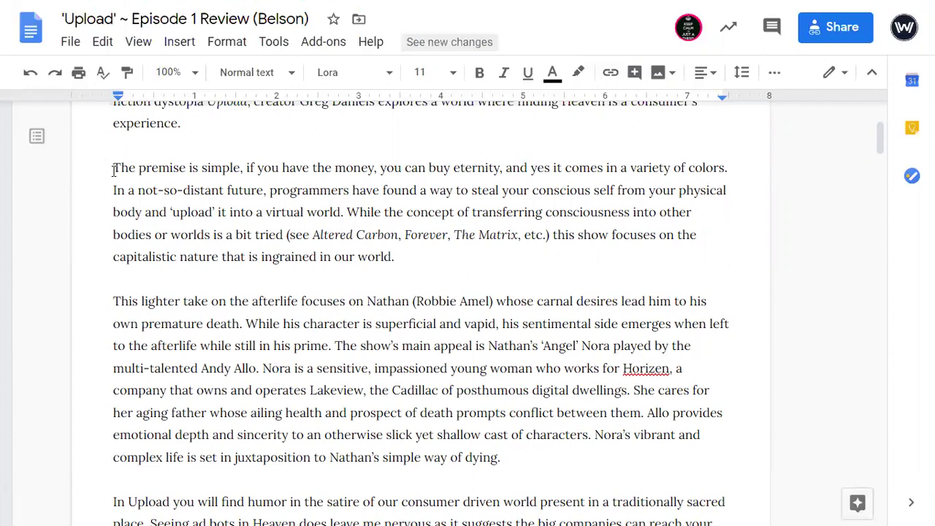
{"action": "left_click_drag", "start_coordinate": [114, 170], "coordinate": [728, 176]}
{"action": "key", "text": "ctrl+shift+c"}
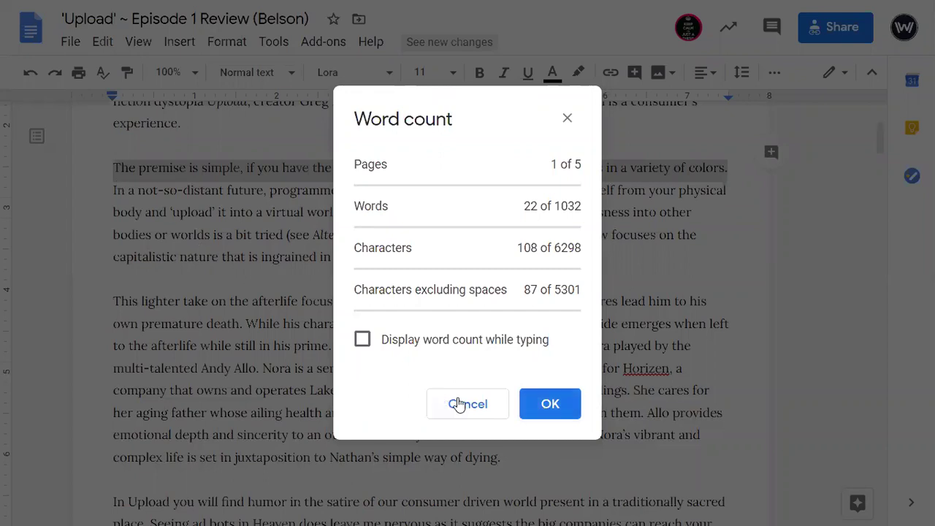
{"action": "left_click", "coordinate": [549, 413]}
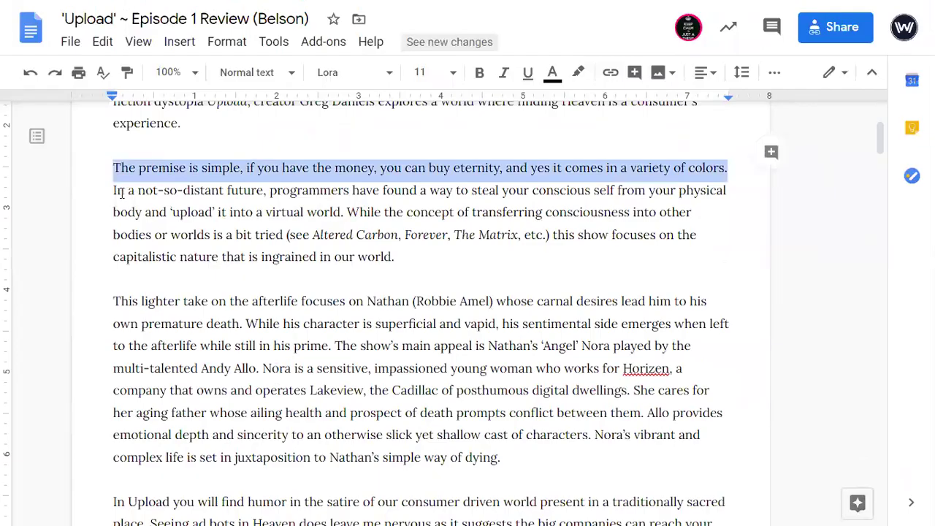
{"action": "left_click_drag", "start_coordinate": [113, 190], "coordinate": [343, 212]}
{"action": "key", "text": "ctrl+shift+c"}
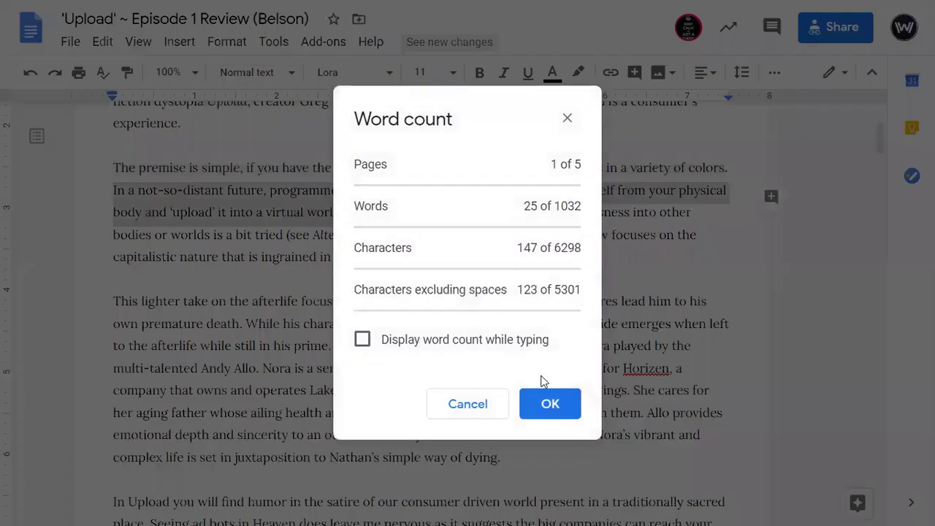
{"action": "left_click", "coordinate": [551, 408]}
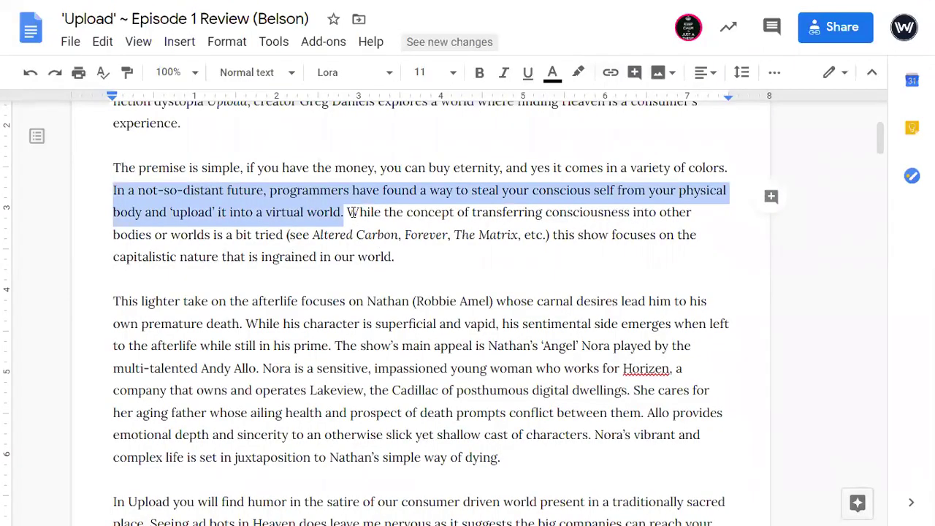
{"action": "left_click_drag", "start_coordinate": [346, 212], "coordinate": [360, 213]}
{"action": "left_click_drag", "start_coordinate": [381, 250], "coordinate": [398, 257]}
{"action": "key", "text": "ctrl+shift+c"}
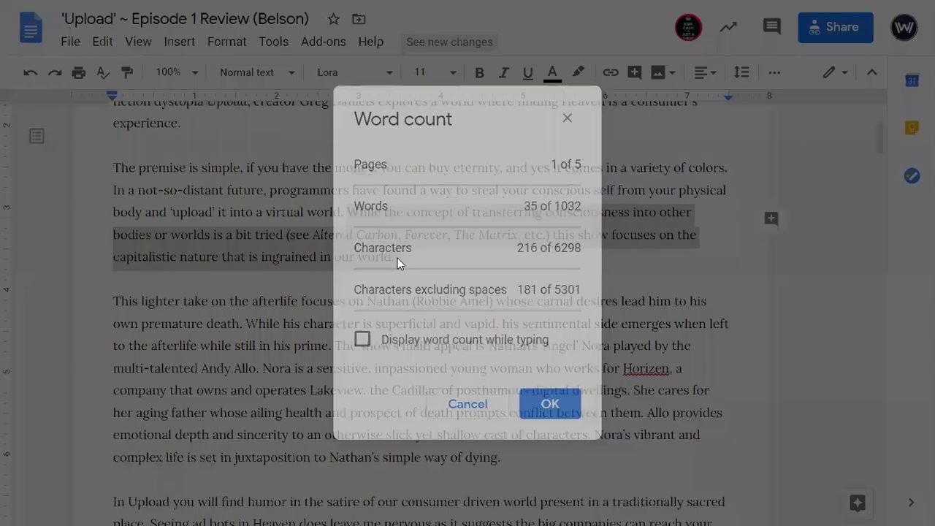
{"action": "left_click", "coordinate": [547, 404]}
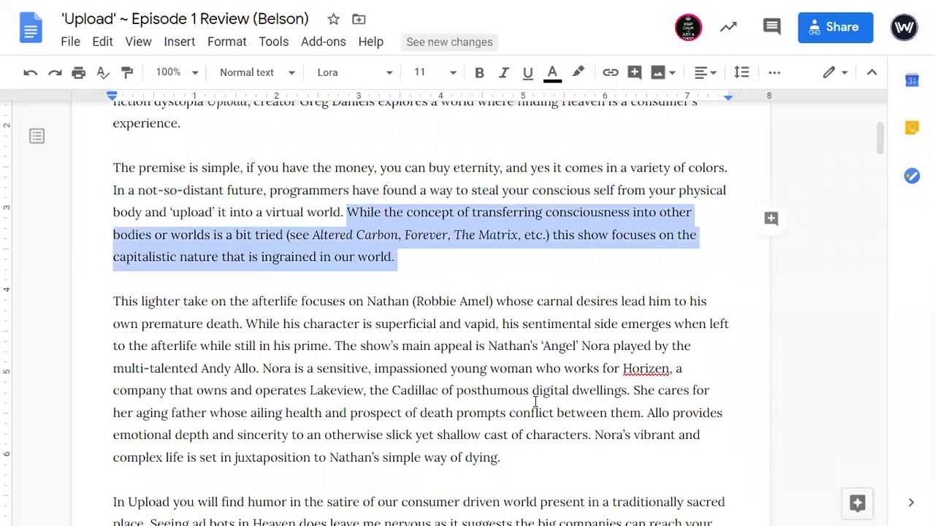
{"action": "left_click", "coordinate": [117, 169]}
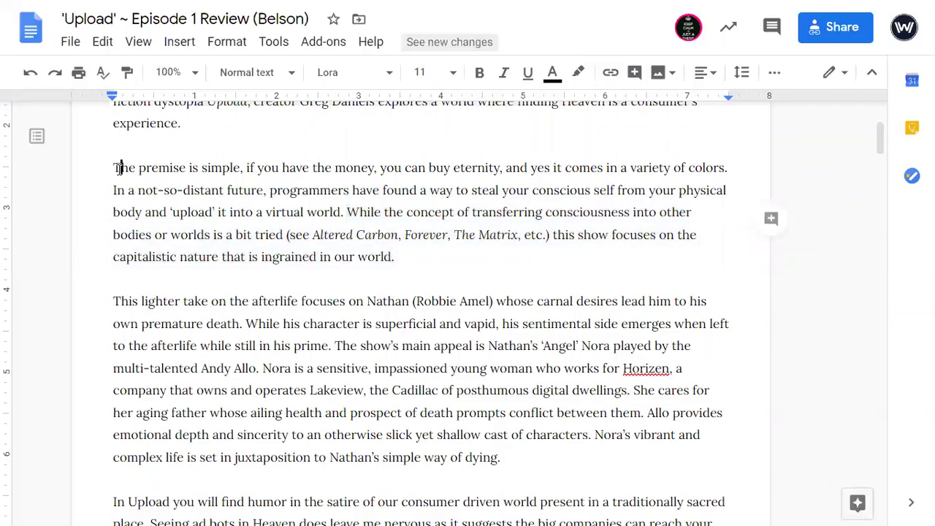
Copy the premise paragraph about buying eternity into the Sentence Length table's Rough Draft cell.
{"action": "left_click_drag", "start_coordinate": [270, 210], "coordinate": [398, 257]}
{"action": "scroll", "coordinate": [398, 257], "scroll_direction": "down", "scroll_amount": 20}
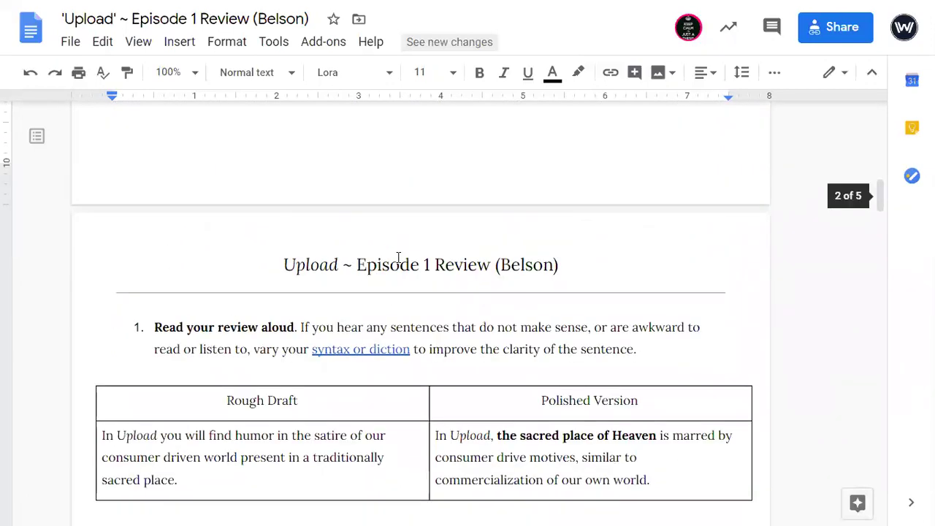
{"action": "scroll", "coordinate": [398, 257], "scroll_direction": "down", "scroll_amount": 5}
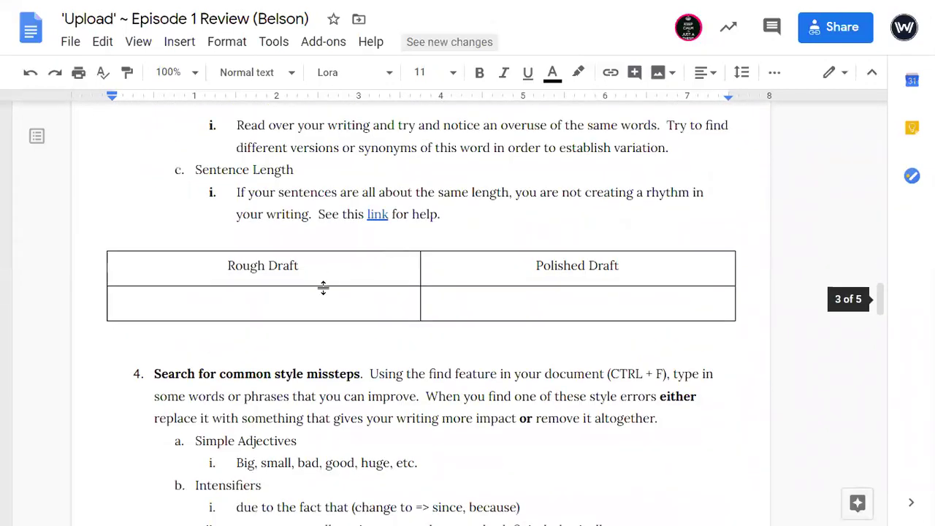
{"action": "left_click", "coordinate": [312, 301]}
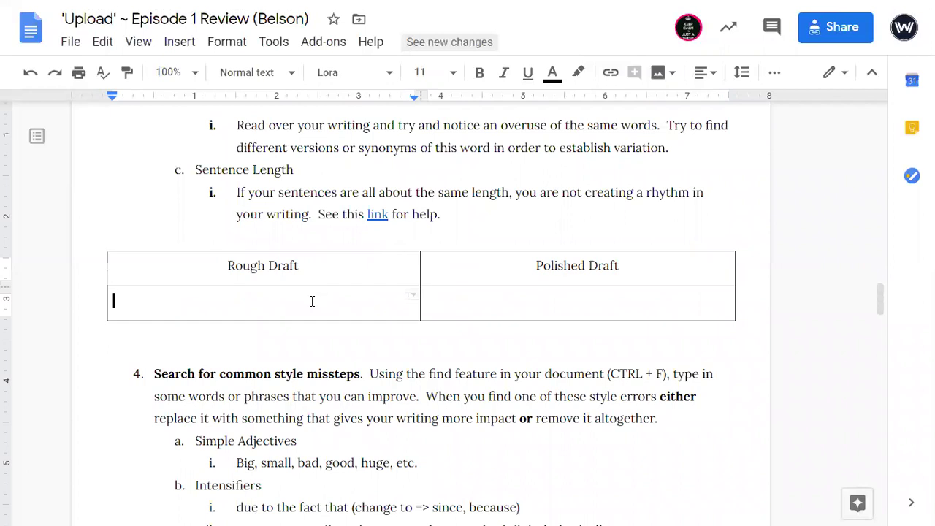
{"action": "key", "text": "ctrl+v"}
{"action": "left_click", "coordinate": [471, 333]}
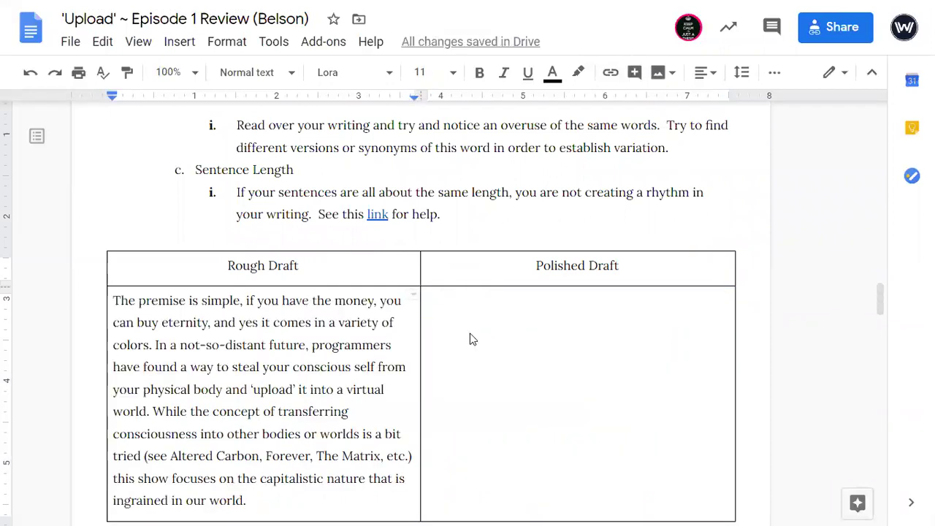
{"action": "left_click", "coordinate": [471, 333]}
In the Polished Draft cell, write 'Suggestion - try and vary your sentence length. These sentences are about the same length.'.
{"action": "scroll", "coordinate": [466, 292], "scroll_direction": "down", "scroll_amount": 1}
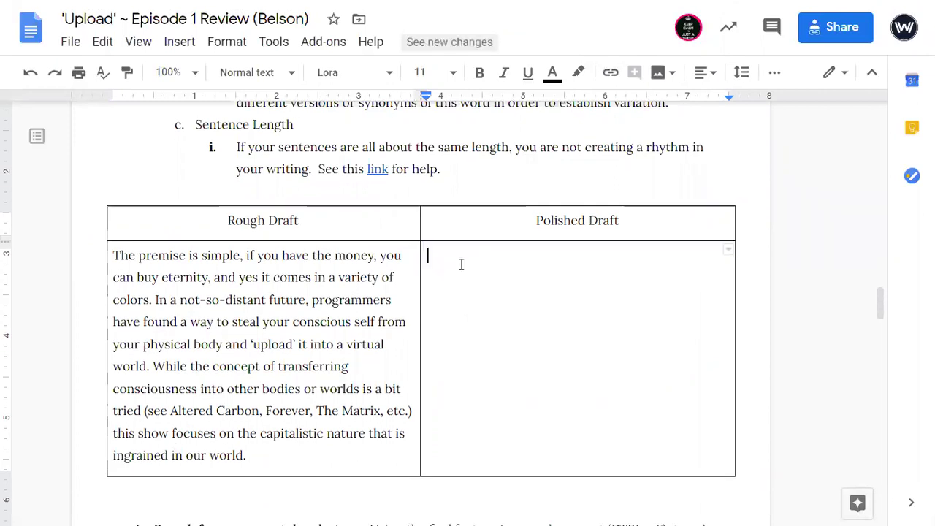
{"action": "type", "text": "Suggesti"}
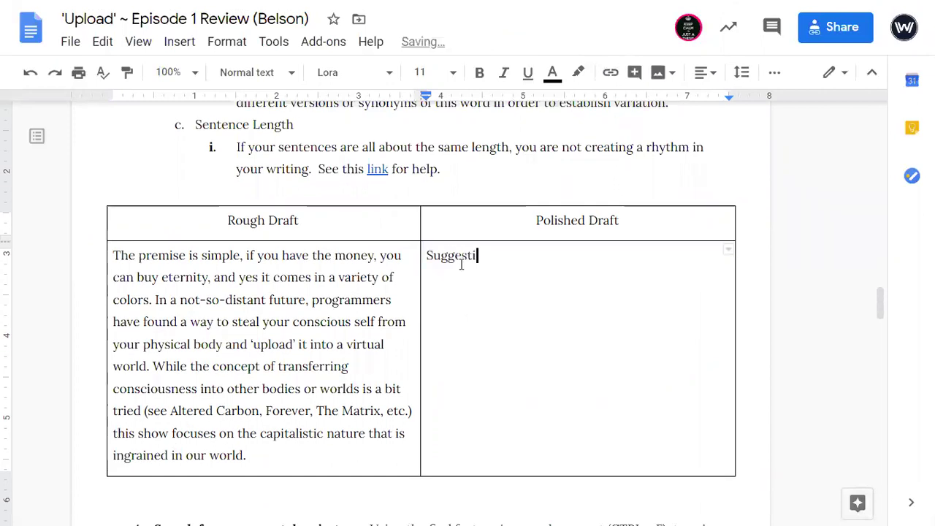
{"action": "type", "text": "on - try and add"}
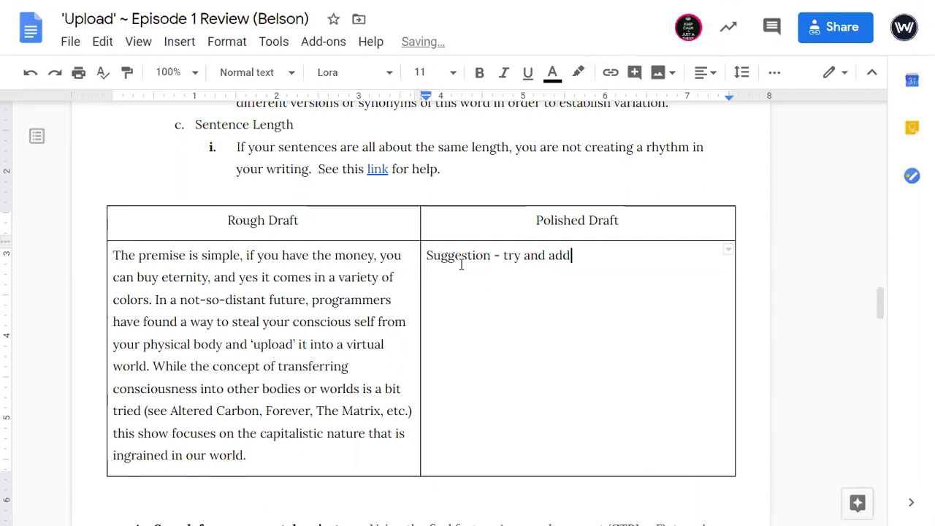
{"action": "key", "text": "BackSpace"}
{"action": "key", "text": "BackSpace"}
{"action": "key", "text": "BackSpace"}
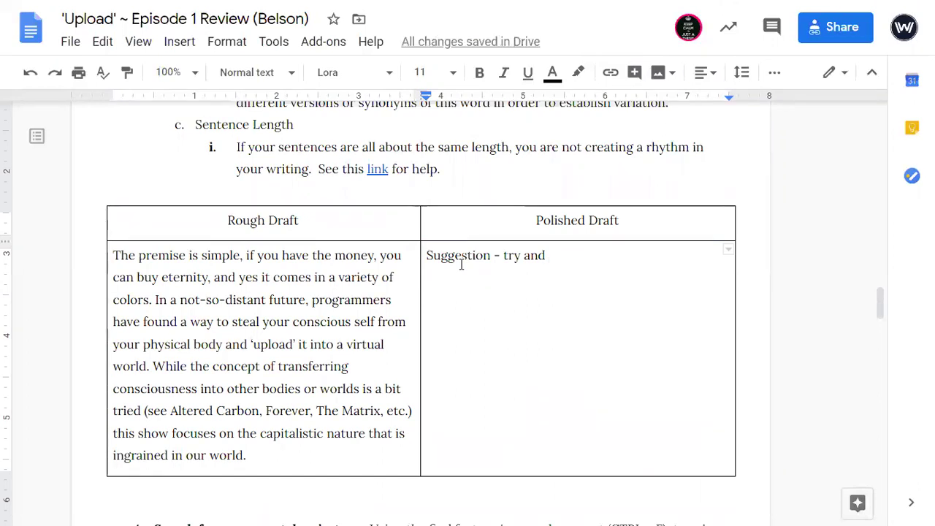
{"action": "type", "text": "vary your "}
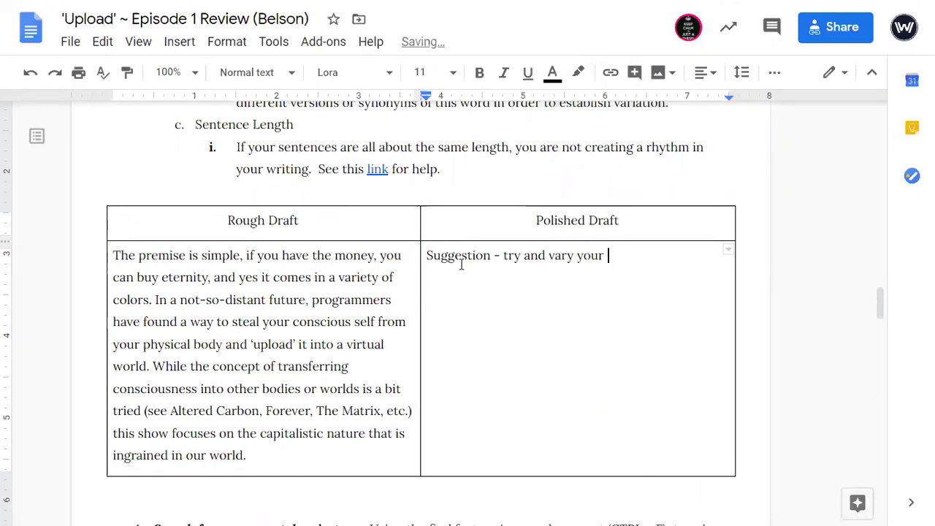
{"action": "type", "text": "sentence len"}
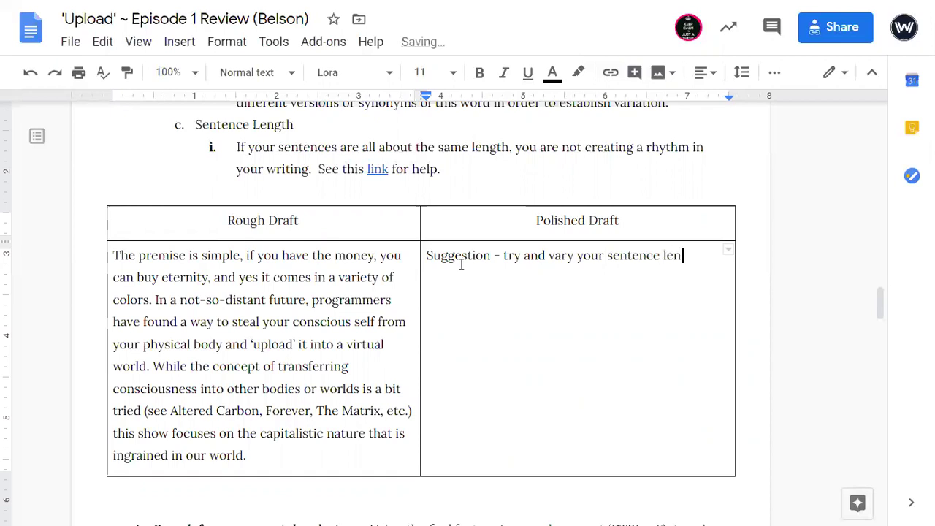
{"action": "type", "text": "gth.  These sentences "}
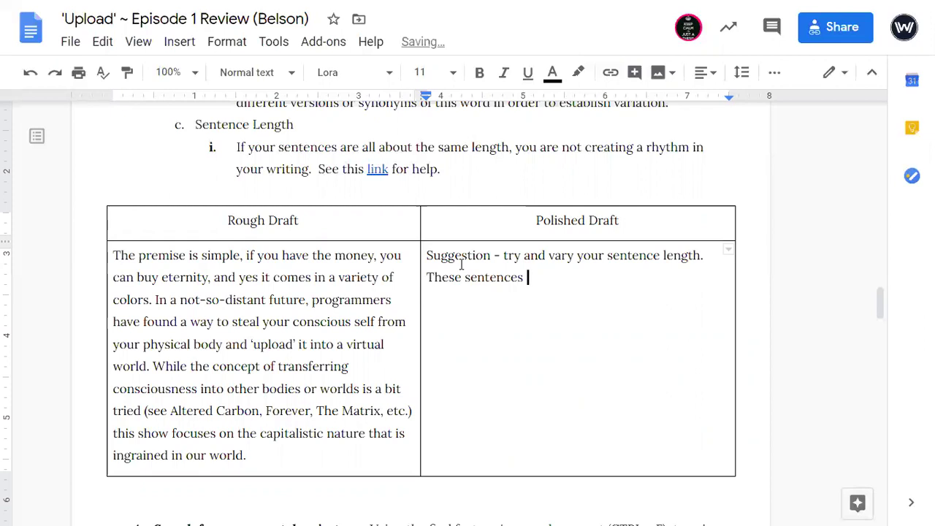
{"action": "type", "text": "are about the s"}
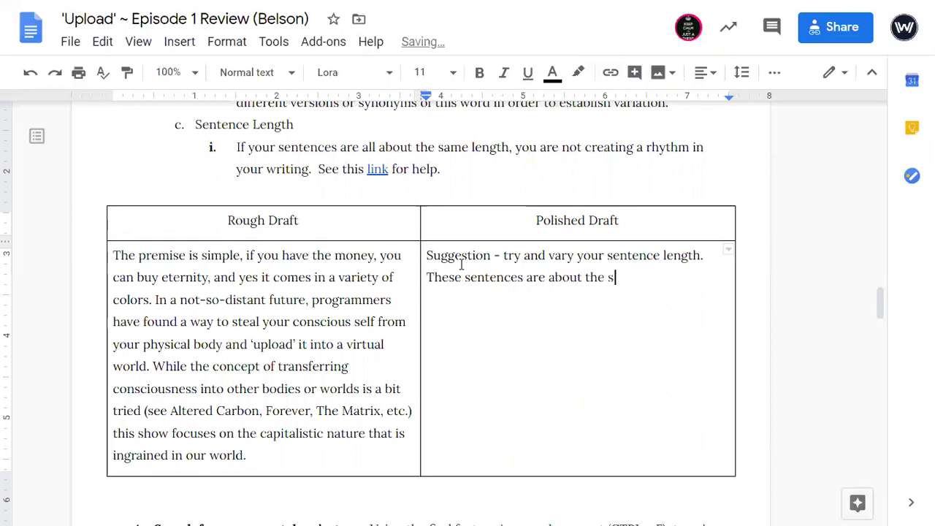
{"action": "type", "text": "ame length."}
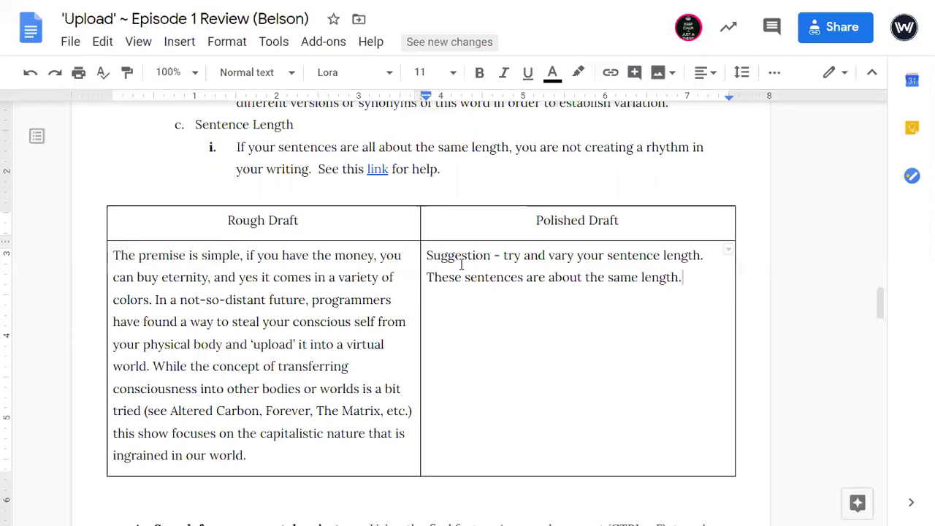
Scroll to section 4 and select the list of intensifier words after 'I believe'.
{"action": "scroll", "coordinate": [339, 351], "scroll_direction": "down", "scroll_amount": 5}
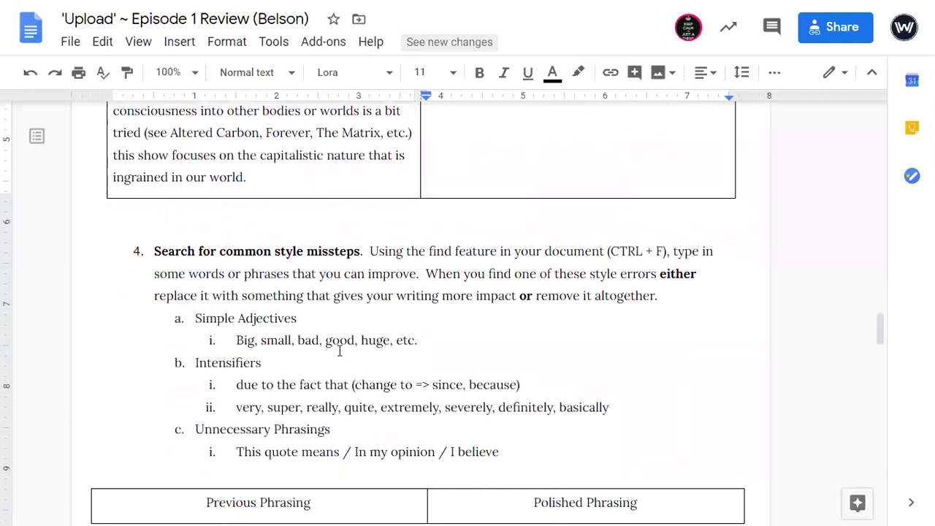
{"action": "scroll", "coordinate": [340, 351], "scroll_direction": "down", "scroll_amount": 1}
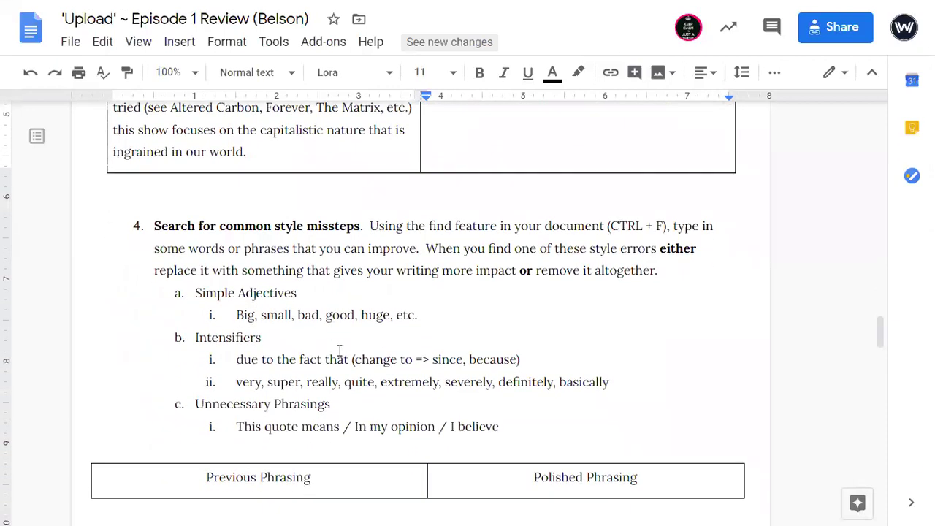
{"action": "left_click", "coordinate": [514, 436]}
{"action": "left_click_drag", "start_coordinate": [621, 384], "coordinate": [237, 384]}
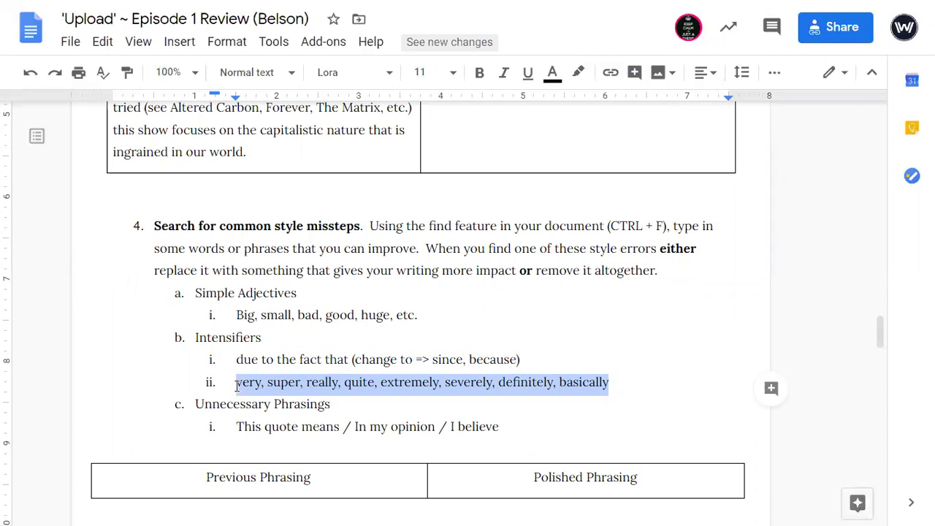
Select the whole list of common style missteps, then scroll back up.
{"action": "left_click", "coordinate": [503, 426]}
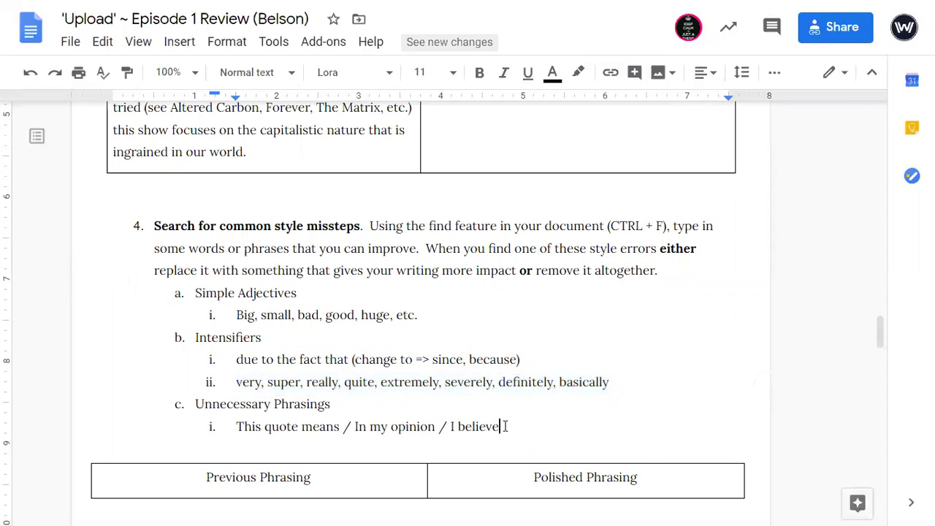
{"action": "left_click_drag", "start_coordinate": [503, 425], "coordinate": [195, 300]}
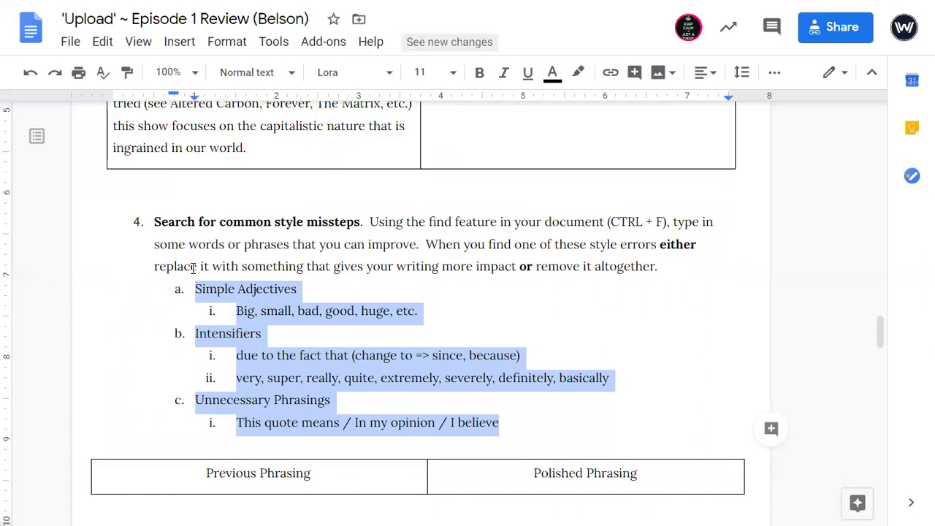
{"action": "scroll", "coordinate": [193, 268], "scroll_direction": "down", "scroll_amount": 5}
{"action": "scroll", "coordinate": [193, 268], "scroll_direction": "up", "scroll_amount": 1}
{"action": "scroll", "coordinate": [192, 268], "scroll_direction": "up", "scroll_amount": 15}
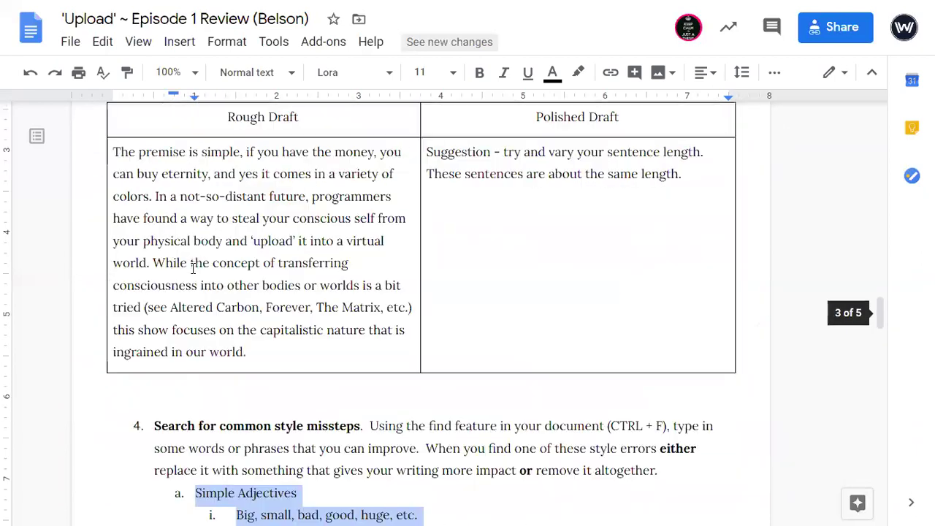
{"action": "scroll", "coordinate": [193, 268], "scroll_direction": "up", "scroll_amount": 12}
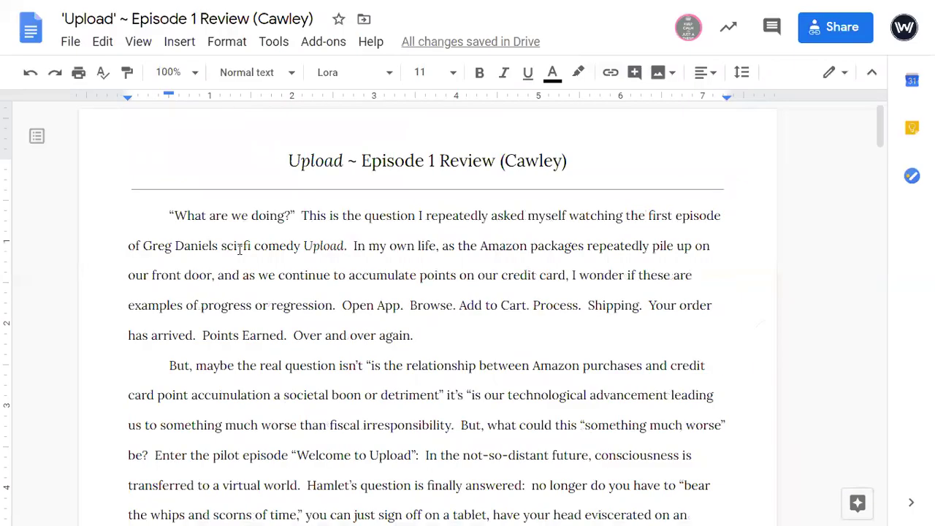
{"action": "scroll", "coordinate": [239, 250], "scroll_direction": "down", "scroll_amount": 1}
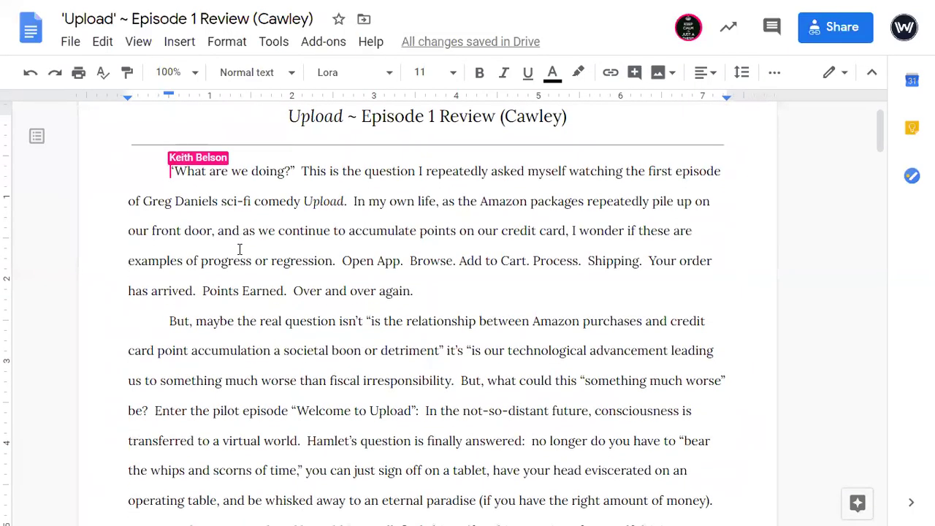
{"action": "scroll", "coordinate": [240, 250], "scroll_direction": "down", "scroll_amount": 1}
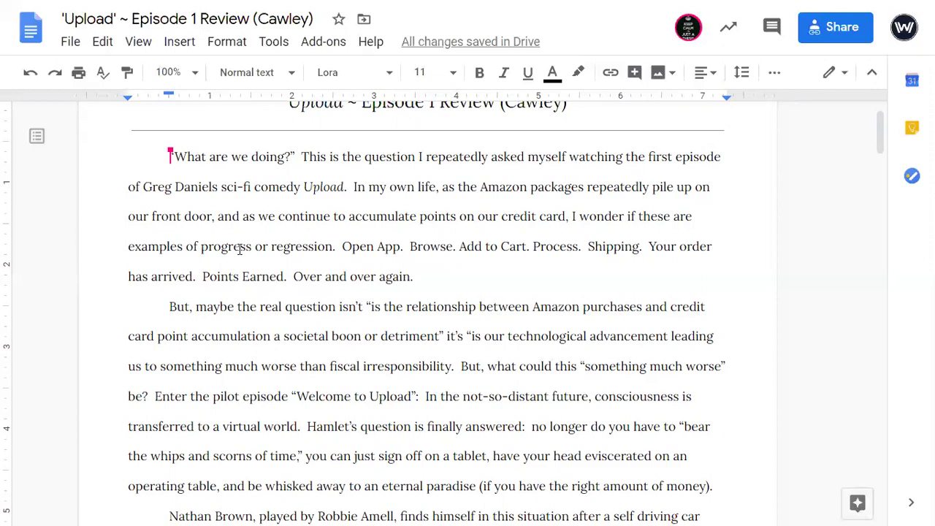
{"action": "scroll", "coordinate": [238, 249], "scroll_direction": "down", "scroll_amount": 2}
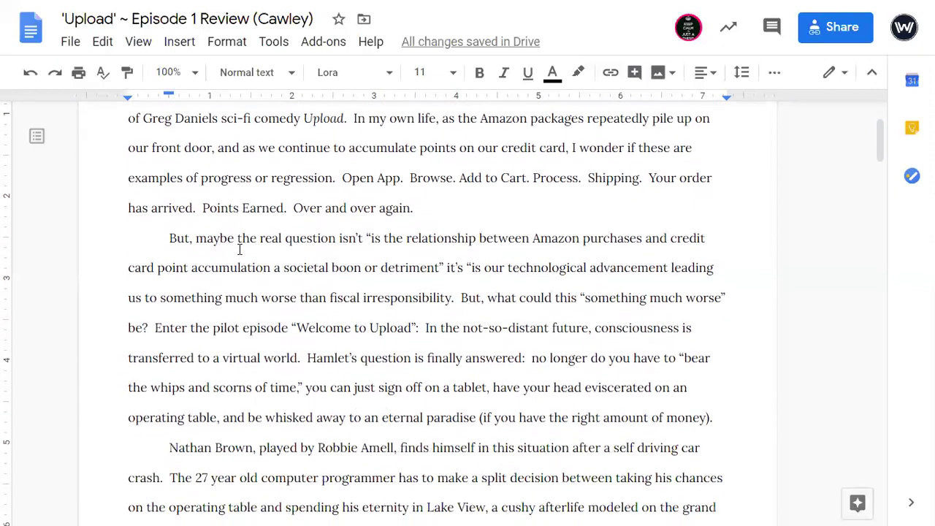
{"action": "scroll", "coordinate": [239, 249], "scroll_direction": "down", "scroll_amount": 3}
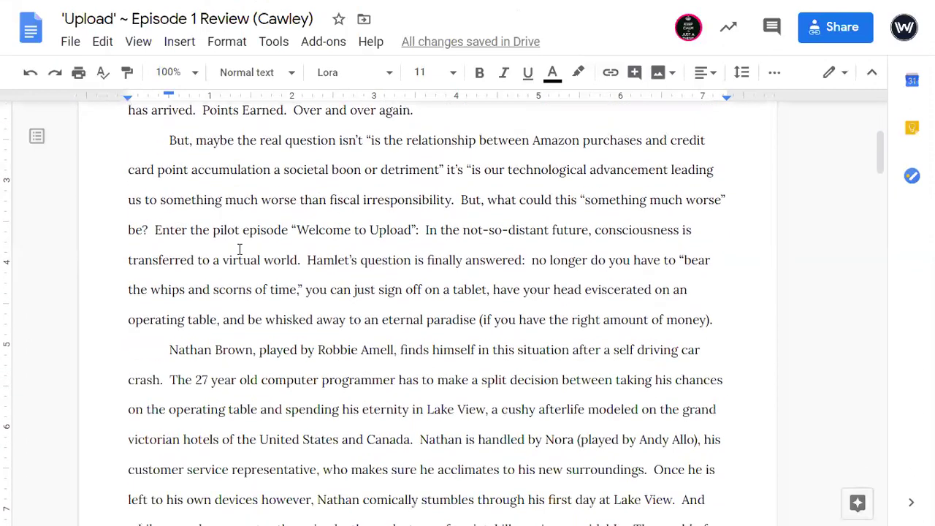
{"action": "scroll", "coordinate": [238, 249], "scroll_direction": "down", "scroll_amount": 2}
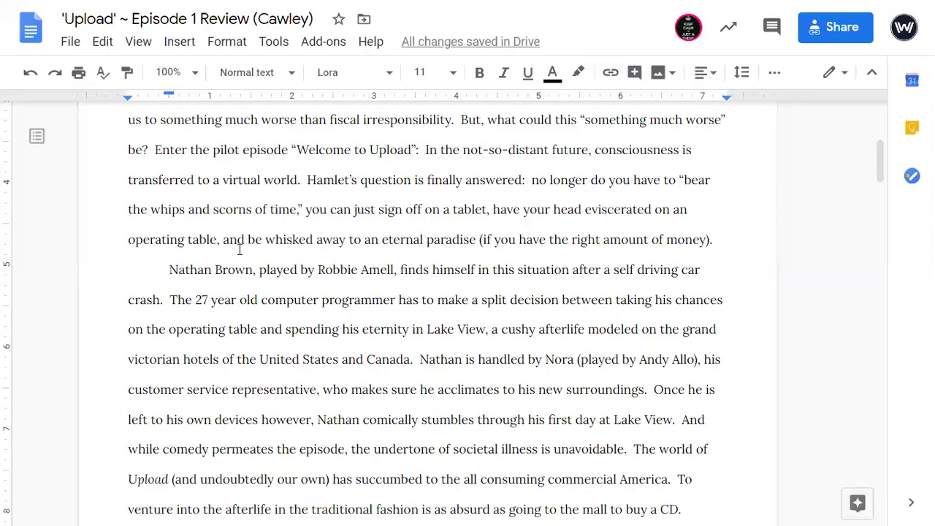
{"action": "scroll", "coordinate": [239, 250], "scroll_direction": "down", "scroll_amount": 1}
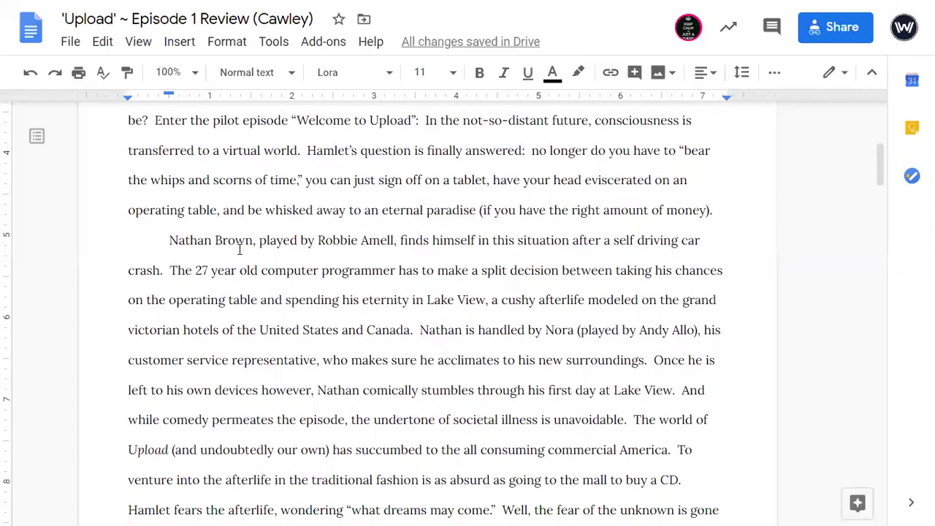
{"action": "scroll", "coordinate": [239, 250], "scroll_direction": "down", "scroll_amount": 2}
{"action": "scroll", "coordinate": [239, 250], "scroll_direction": "down", "scroll_amount": 1}
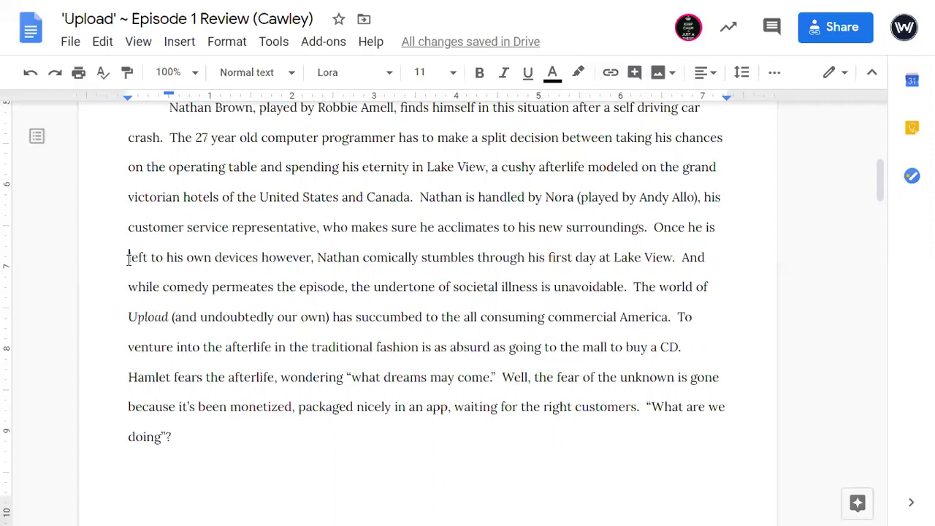
{"action": "scroll", "coordinate": [128, 260], "scroll_direction": "up", "scroll_amount": 5}
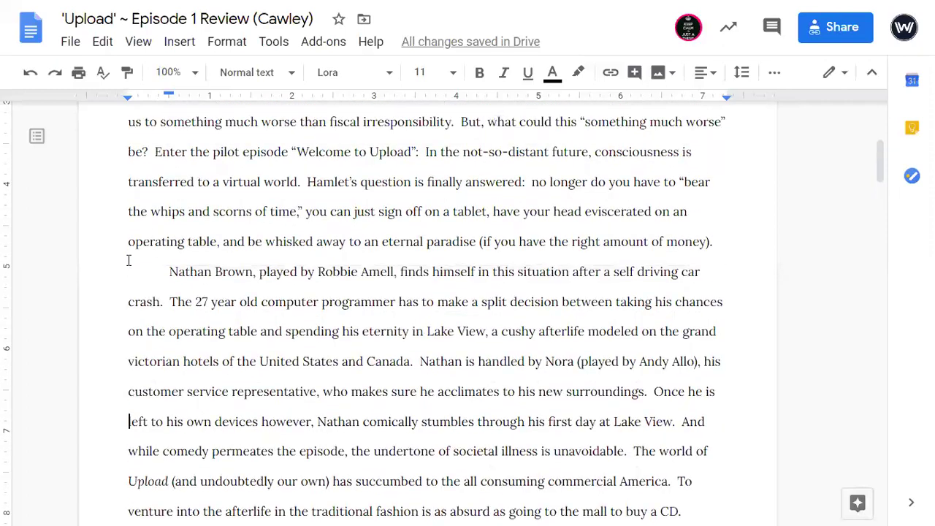
{"action": "scroll", "coordinate": [128, 260], "scroll_direction": "up", "scroll_amount": 1}
{"action": "scroll", "coordinate": [128, 260], "scroll_direction": "down", "scroll_amount": 20}
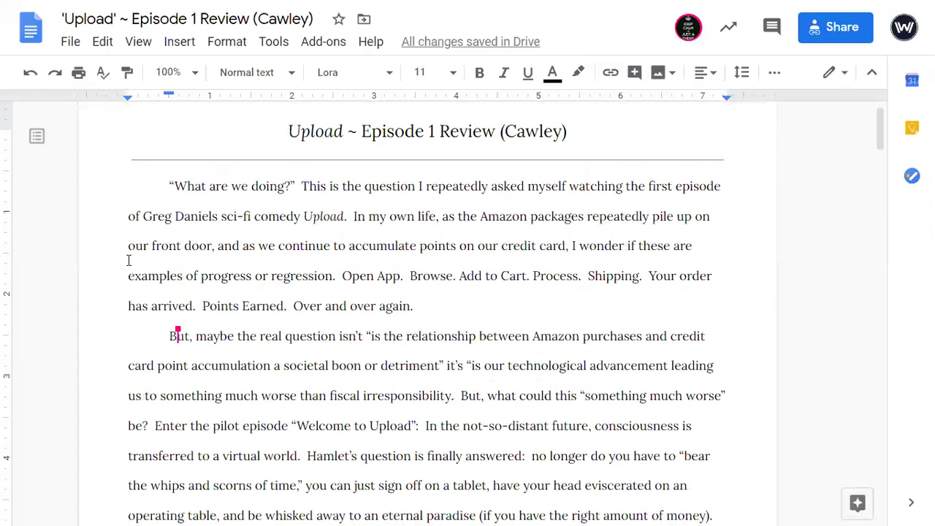
{"action": "scroll", "coordinate": [128, 260], "scroll_direction": "up", "scroll_amount": 5}
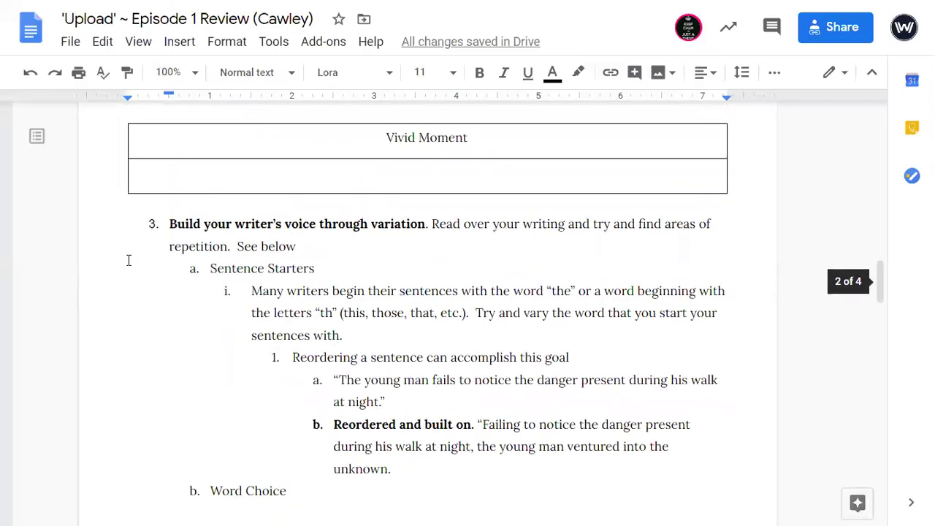
{"action": "scroll", "coordinate": [127, 260], "scroll_direction": "up", "scroll_amount": 1}
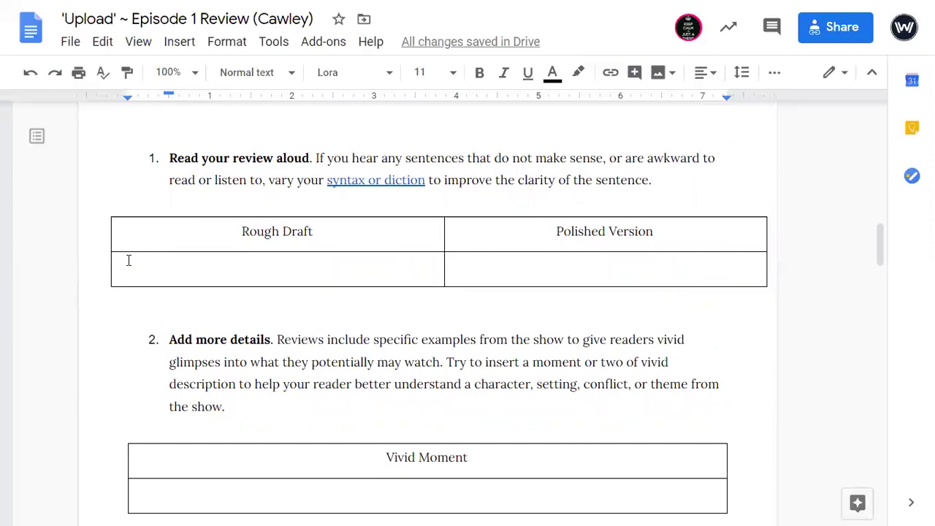
{"action": "scroll", "coordinate": [127, 260], "scroll_direction": "up", "scroll_amount": 8}
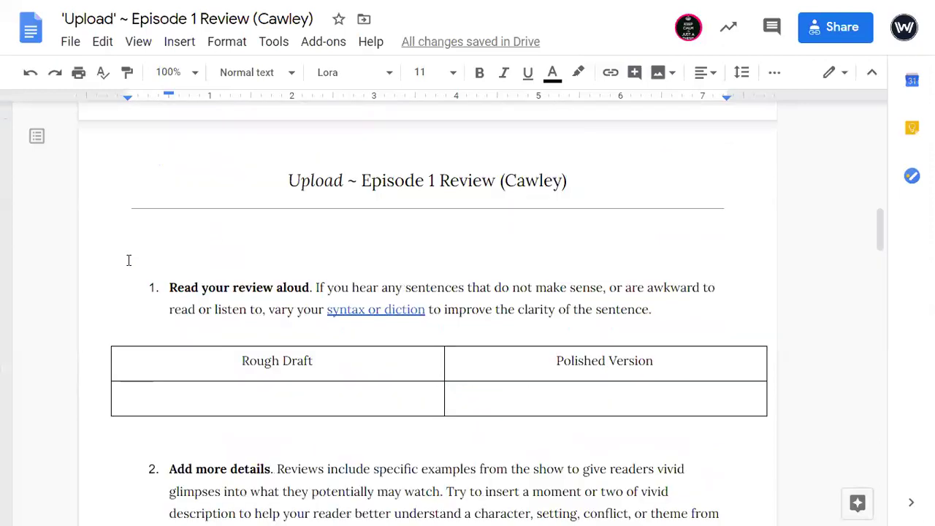
{"action": "scroll", "coordinate": [127, 260], "scroll_direction": "up", "scroll_amount": 2}
{"action": "scroll", "coordinate": [128, 260], "scroll_direction": "up", "scroll_amount": 5}
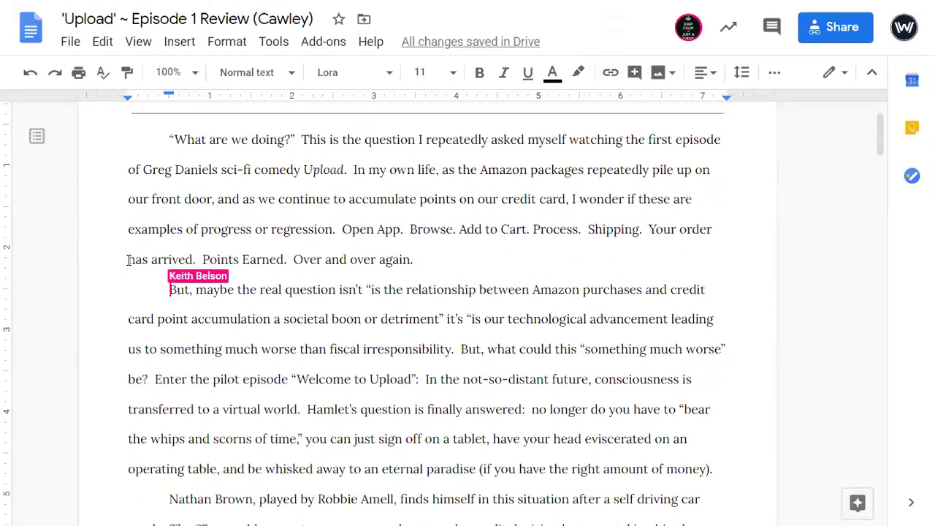
{"action": "scroll", "coordinate": [128, 260], "scroll_direction": "down", "scroll_amount": 1}
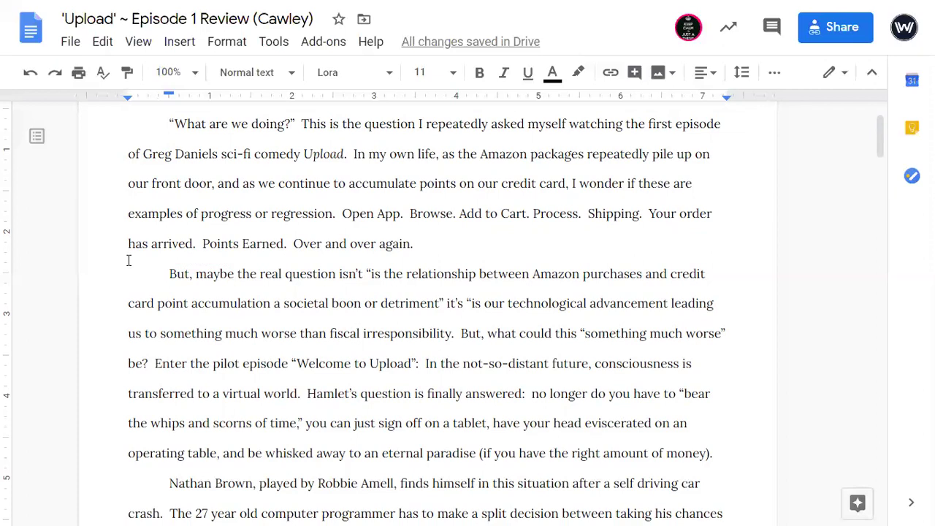
Unindent the quoted Rough Draft passage and close its quotes after 'detriment?' and 'irresponsibility.'.
{"action": "scroll", "coordinate": [128, 260], "scroll_direction": "down", "scroll_amount": 15}
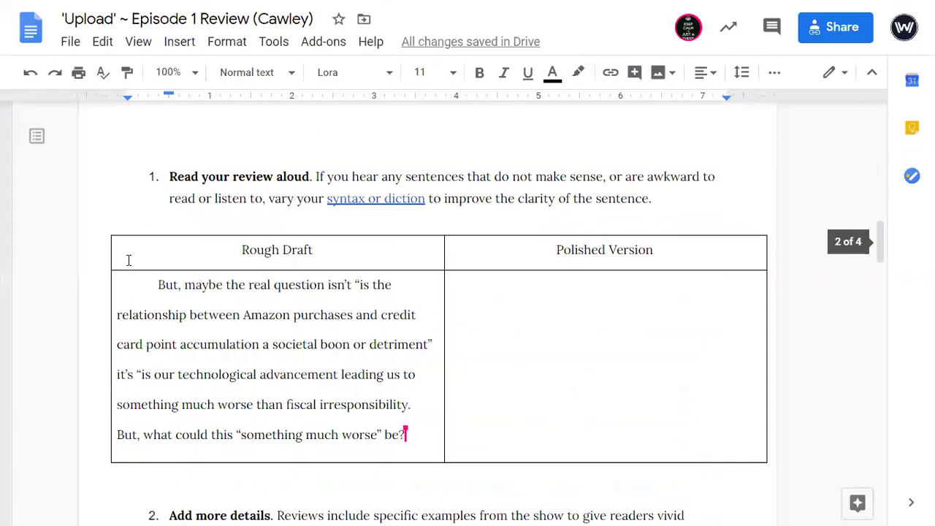
{"action": "left_click", "coordinate": [158, 258]}
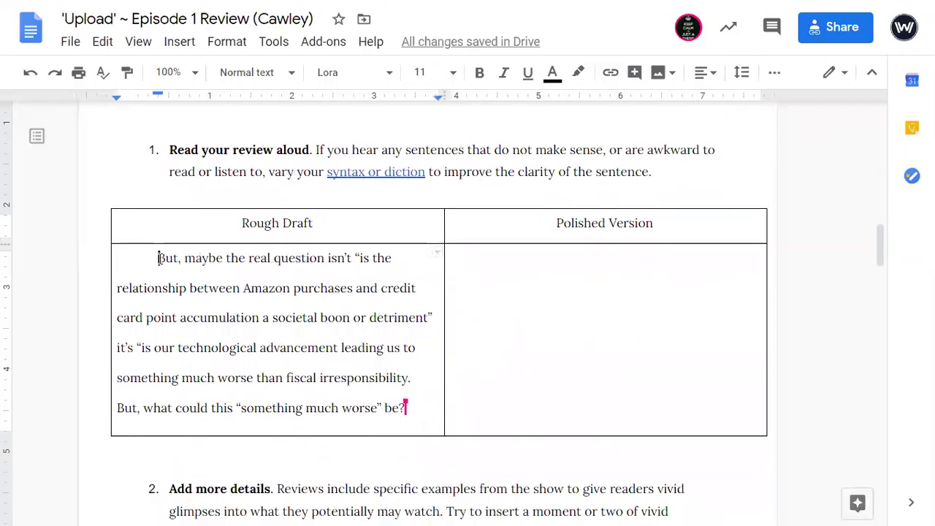
{"action": "key", "text": "BackSpace"}
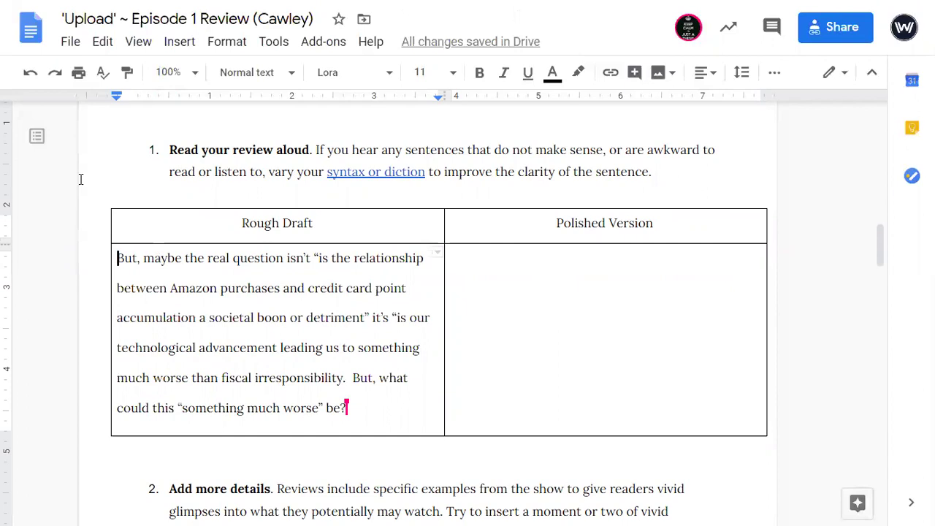
{"action": "left_click", "coordinate": [366, 317]}
{"action": "type", "text": "?\""}
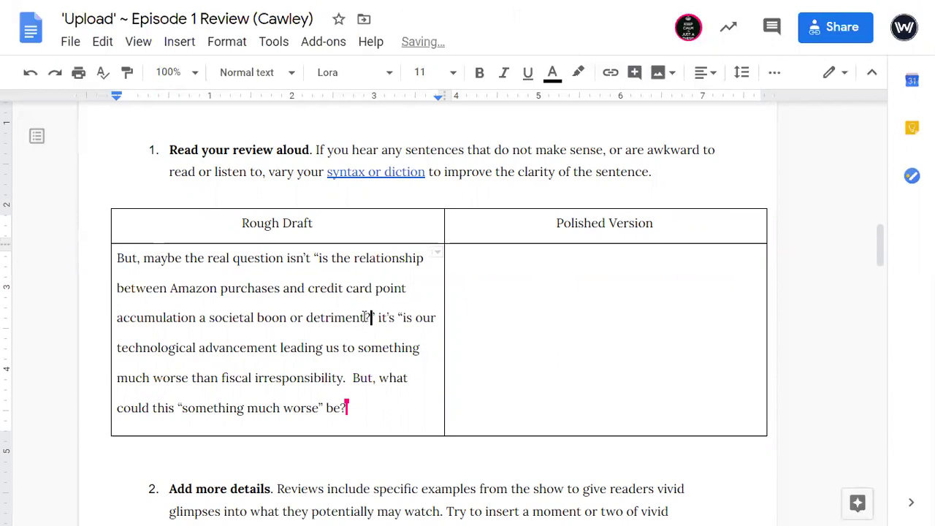
{"action": "left_click", "coordinate": [347, 378]}
{"action": "type", "text": "\""}
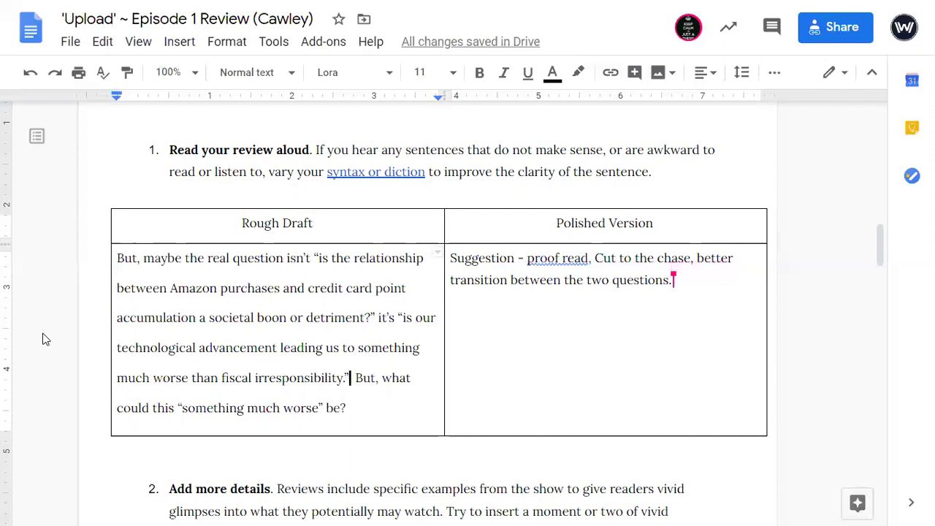
{"action": "left_click", "coordinate": [274, 410]}
{"action": "scroll", "coordinate": [275, 418], "scroll_direction": "down", "scroll_amount": 3}
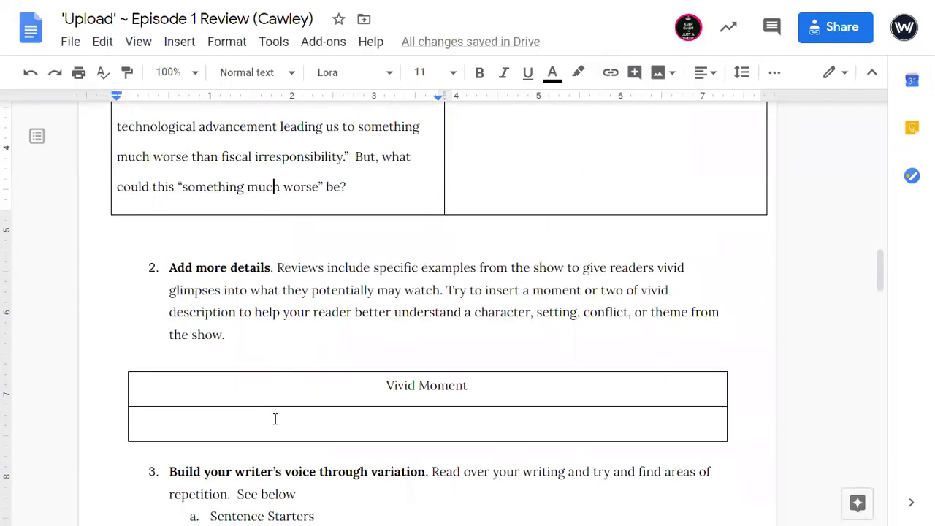
{"action": "scroll", "coordinate": [275, 418], "scroll_direction": "down", "scroll_amount": 1}
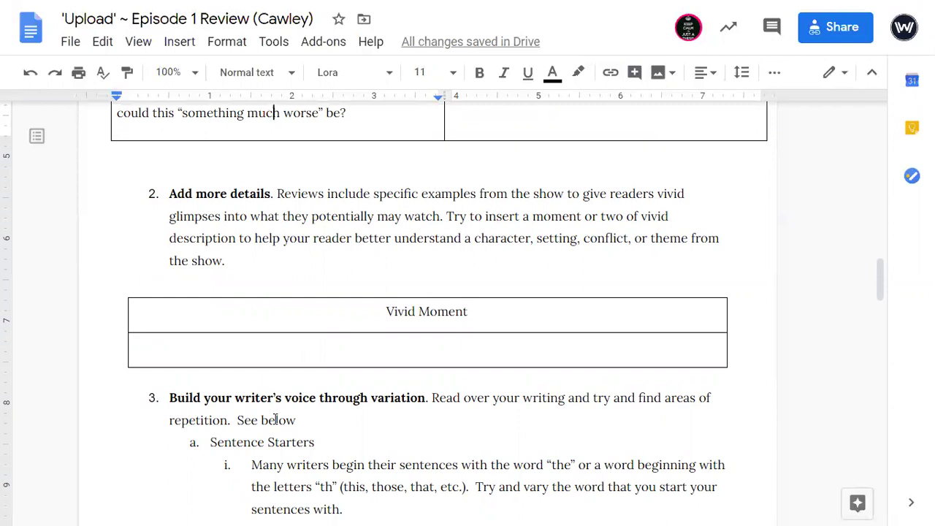
{"action": "scroll", "coordinate": [276, 418], "scroll_direction": "up", "scroll_amount": 10}
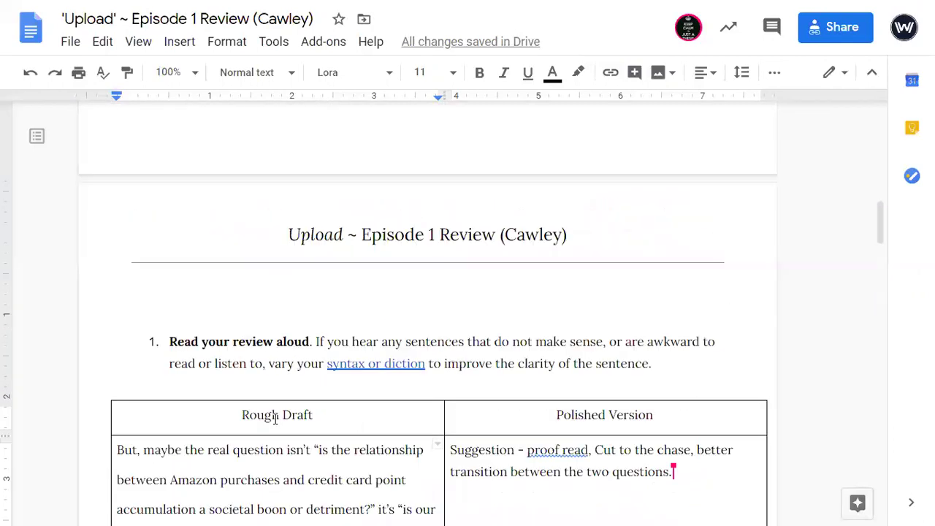
{"action": "scroll", "coordinate": [276, 418], "scroll_direction": "up", "scroll_amount": 15}
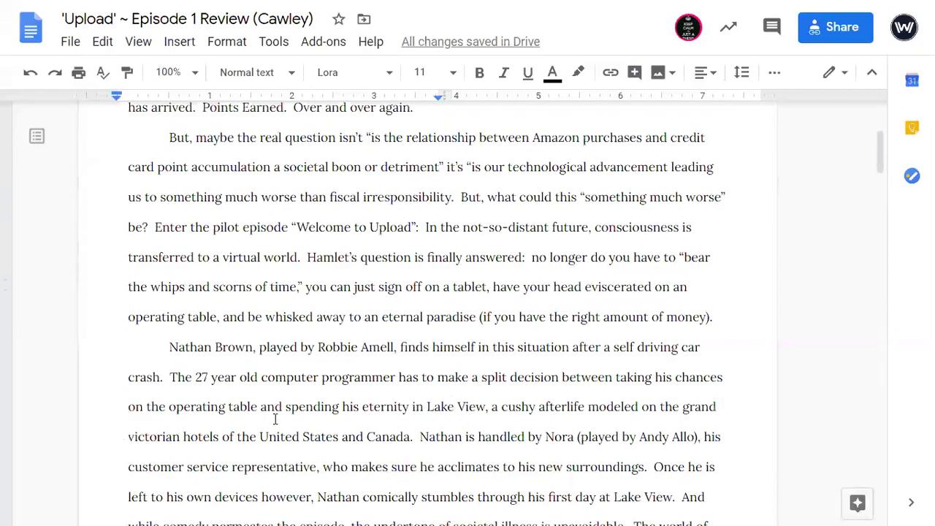
{"action": "scroll", "coordinate": [275, 418], "scroll_direction": "up", "scroll_amount": 5}
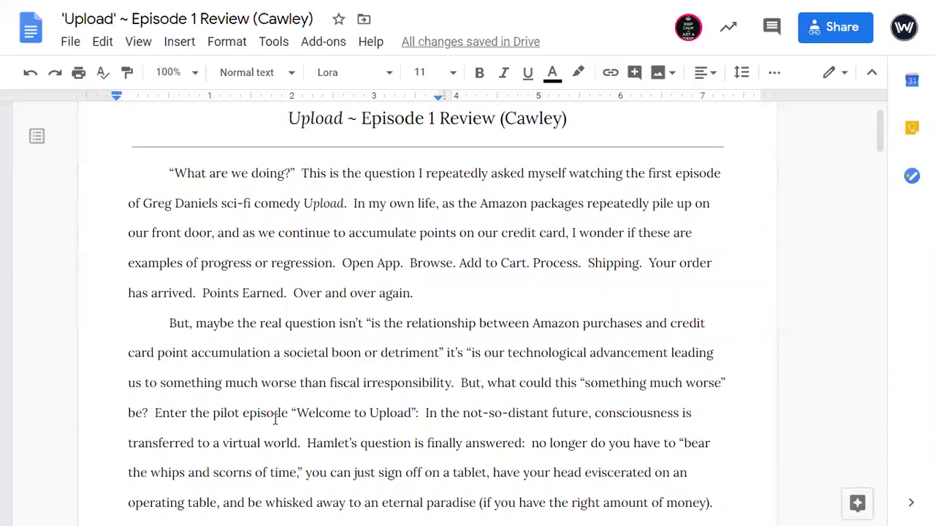
{"action": "scroll", "coordinate": [274, 418], "scroll_direction": "down", "scroll_amount": 3}
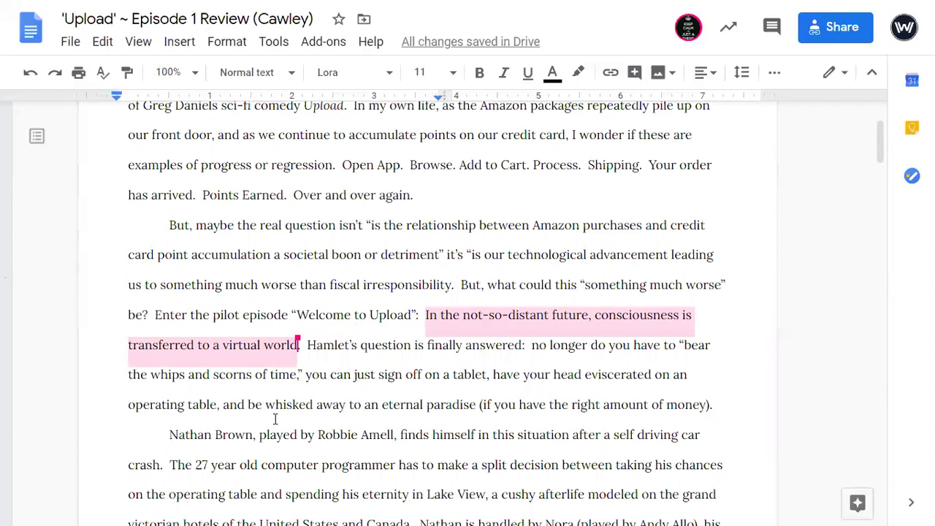
{"action": "scroll", "coordinate": [275, 419], "scroll_direction": "down", "scroll_amount": 2}
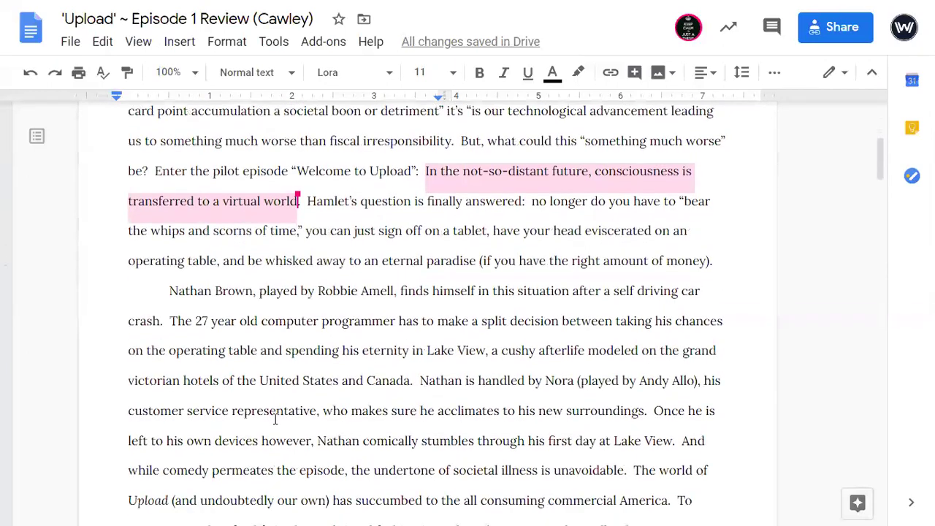
{"action": "scroll", "coordinate": [274, 419], "scroll_direction": "down", "scroll_amount": 1}
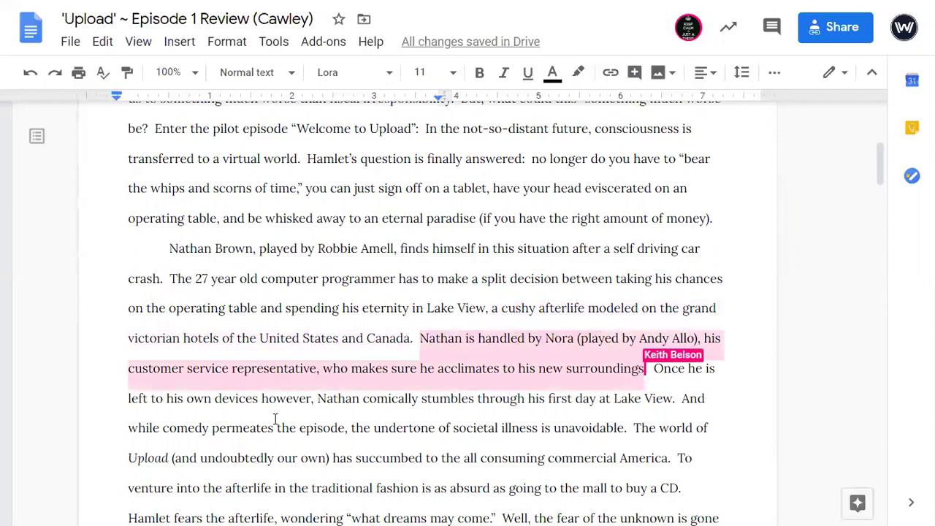
{"action": "scroll", "coordinate": [274, 419], "scroll_direction": "down", "scroll_amount": 1}
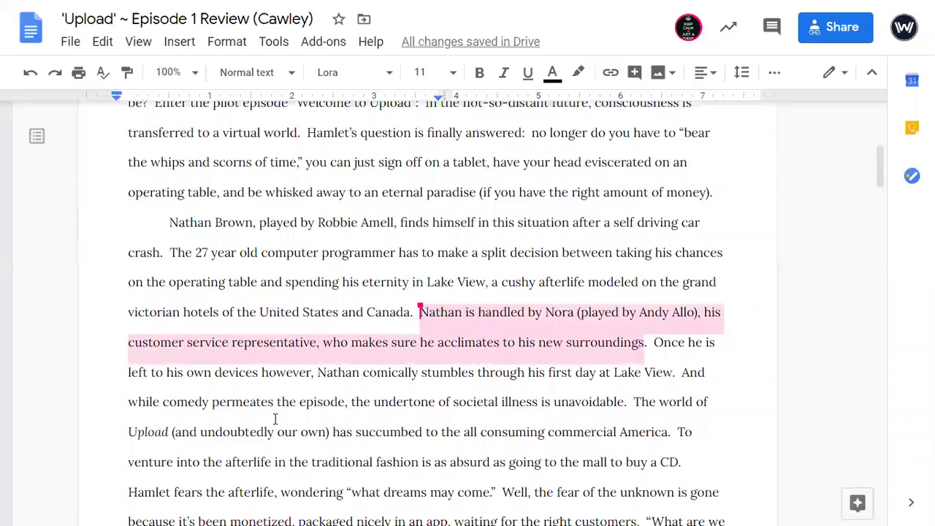
{"action": "scroll", "coordinate": [274, 419], "scroll_direction": "down", "scroll_amount": 10}
{"action": "scroll", "coordinate": [275, 419], "scroll_direction": "down", "scroll_amount": 5}
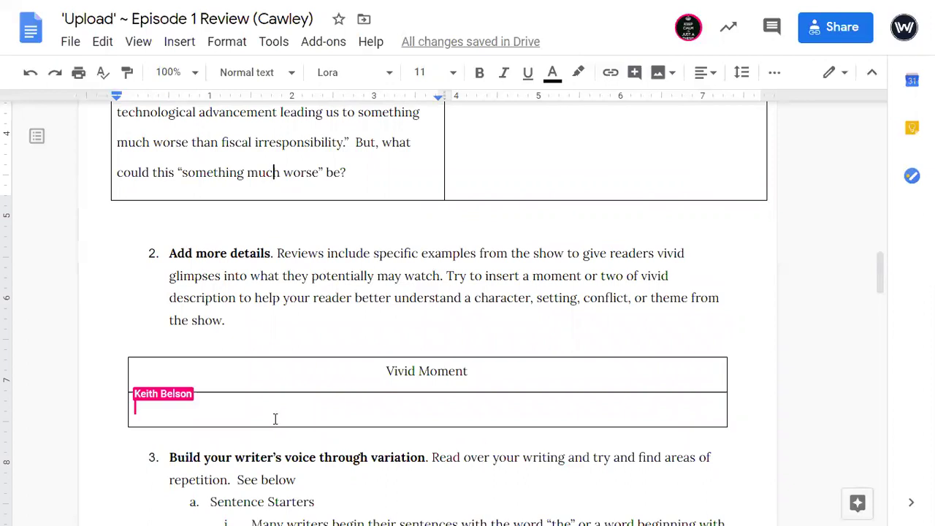
Remove the indent before the Nathan sentence in the Vivid Moment cell.
{"action": "scroll", "coordinate": [219, 395], "scroll_direction": "down", "scroll_amount": 1}
{"action": "left_click", "coordinate": [177, 377]}
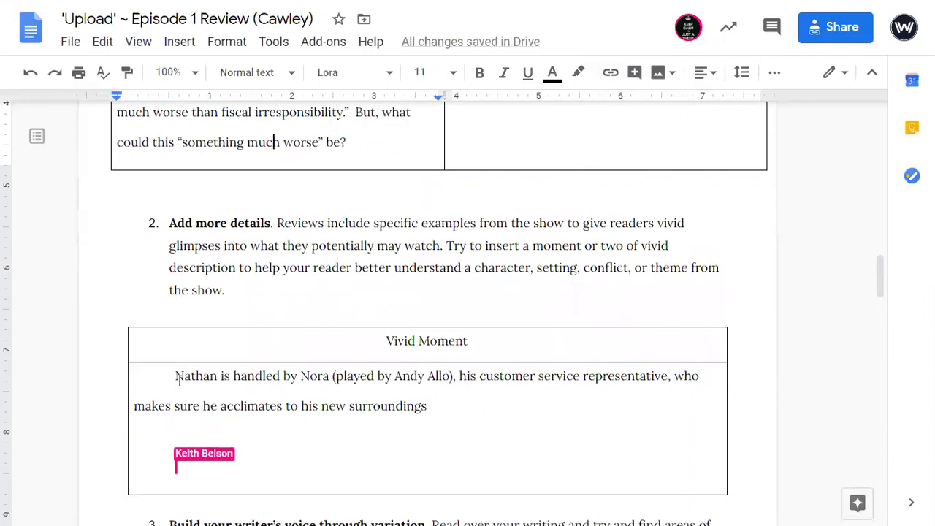
{"action": "key", "text": "BackSpace"}
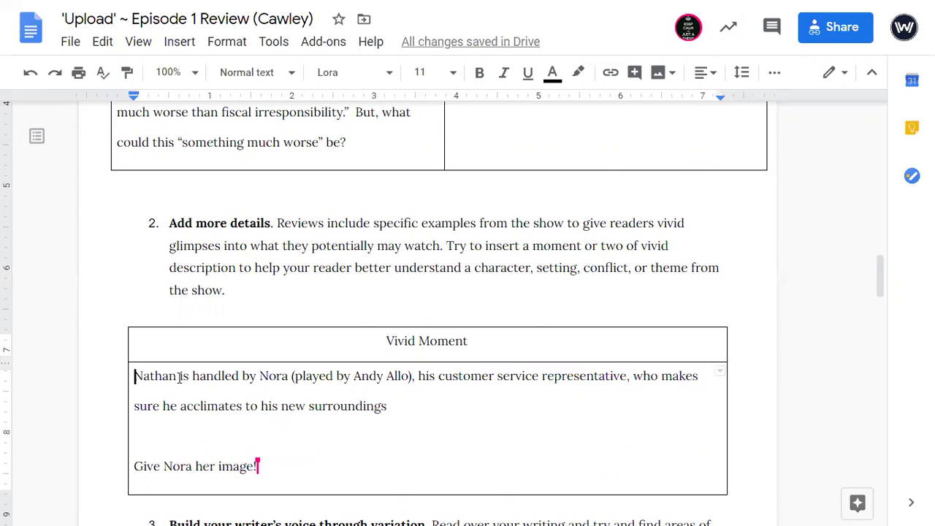
{"action": "scroll", "coordinate": [179, 377], "scroll_direction": "down", "scroll_amount": 1}
{"action": "scroll", "coordinate": [179, 377], "scroll_direction": "down", "scroll_amount": 3}
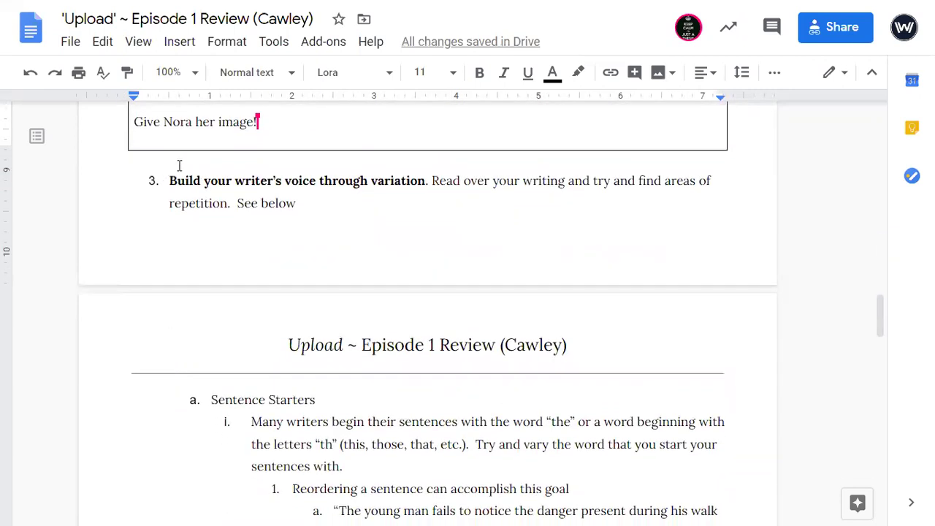
Insert a page break below the vivid-moment box so item 3 starts on a new page.
{"action": "left_click", "coordinate": [179, 166]}
{"action": "key", "text": "ctrl+Return"}
{"action": "scroll", "coordinate": [179, 166], "scroll_direction": "down", "scroll_amount": 1}
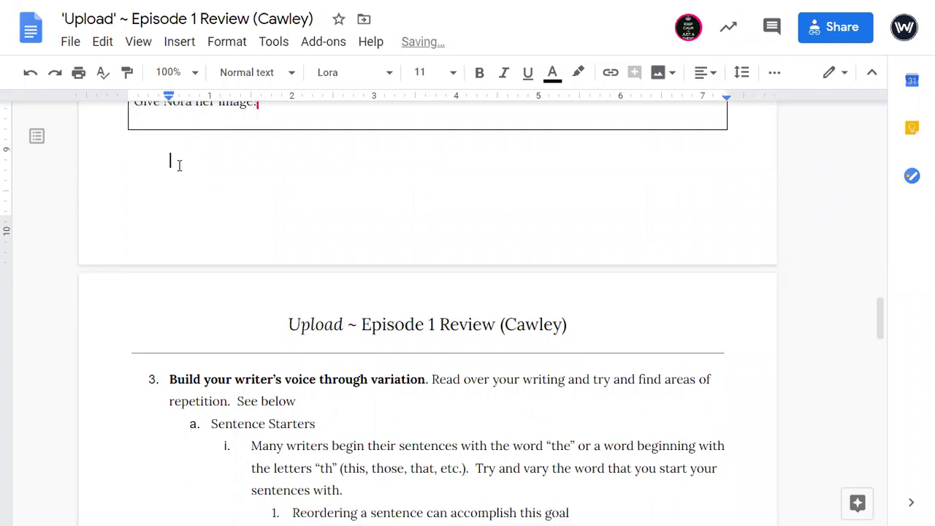
{"action": "scroll", "coordinate": [179, 166], "scroll_direction": "down", "scroll_amount": 1}
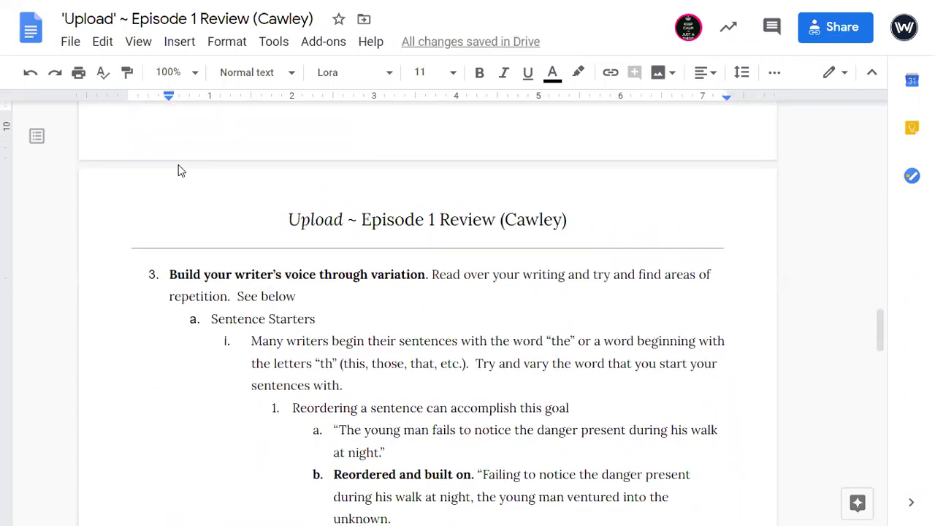
{"action": "scroll", "coordinate": [181, 170], "scroll_direction": "up", "scroll_amount": 15}
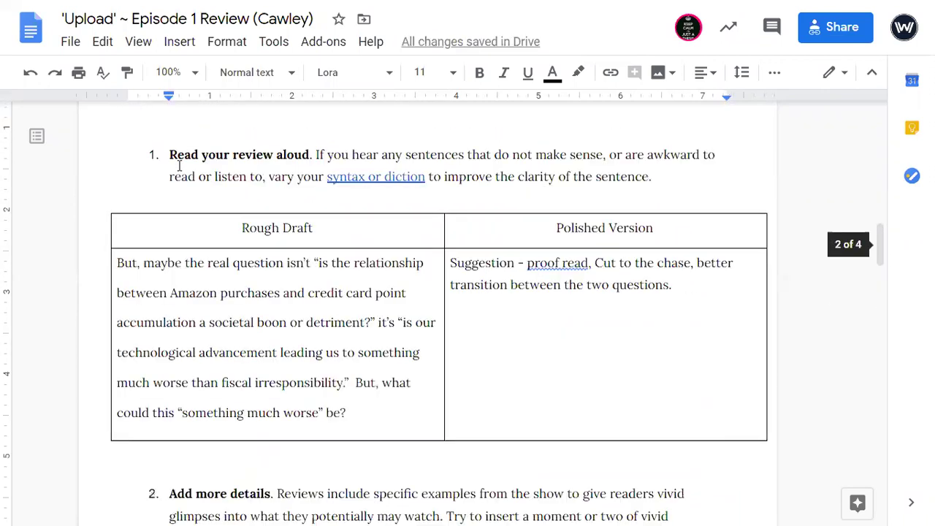
{"action": "scroll", "coordinate": [179, 166], "scroll_direction": "up", "scroll_amount": 5}
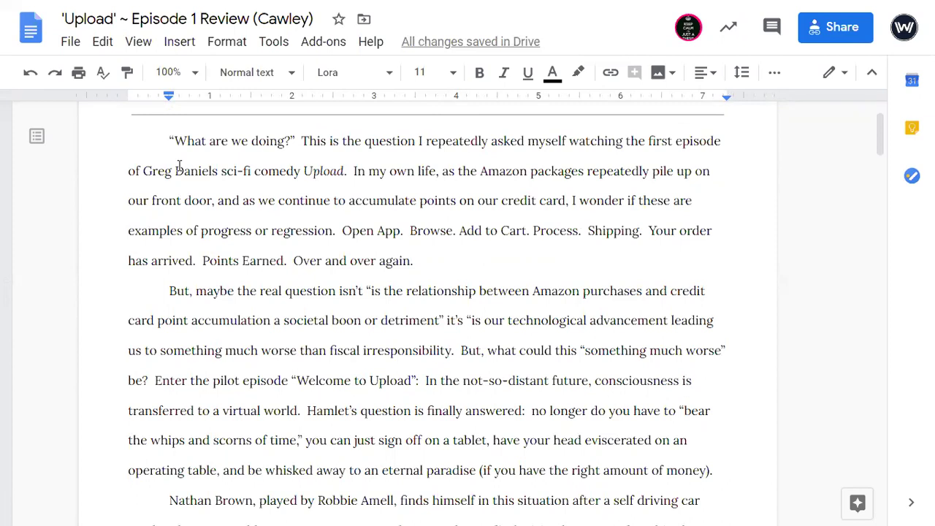
{"action": "scroll", "coordinate": [179, 165], "scroll_direction": "down", "scroll_amount": 1}
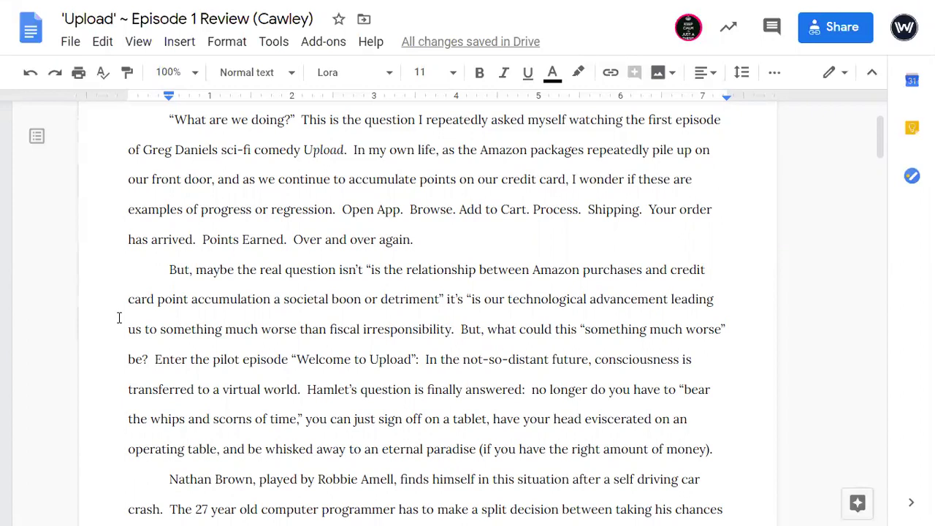
{"action": "scroll", "coordinate": [119, 318], "scroll_direction": "down", "scroll_amount": 3}
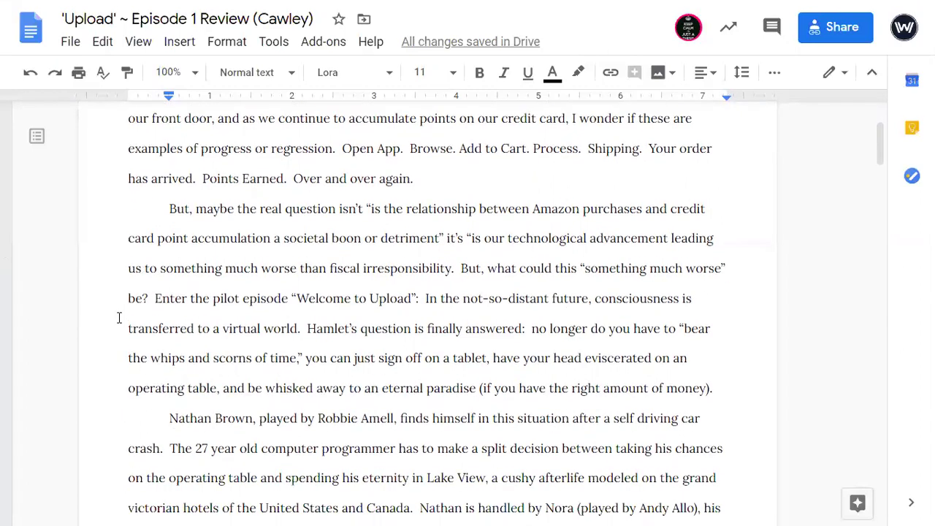
{"action": "scroll", "coordinate": [120, 318], "scroll_direction": "down", "scroll_amount": 4}
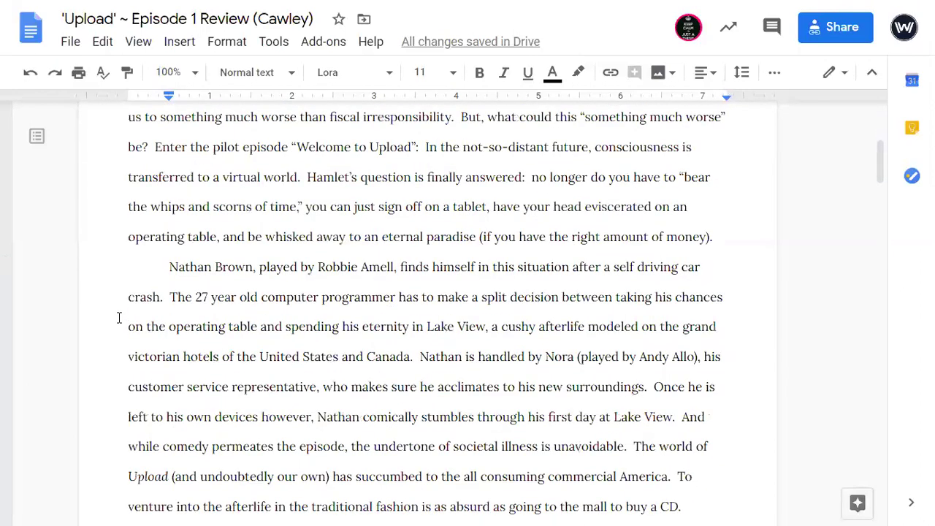
{"action": "scroll", "coordinate": [119, 318], "scroll_direction": "down", "scroll_amount": 10}
{"action": "scroll", "coordinate": [117, 315], "scroll_direction": "down", "scroll_amount": 11}
Scroll down through the review to the Sentence Length table's Rough Draft cell.
{"action": "scroll", "coordinate": [119, 318], "scroll_direction": "down", "scroll_amount": 3}
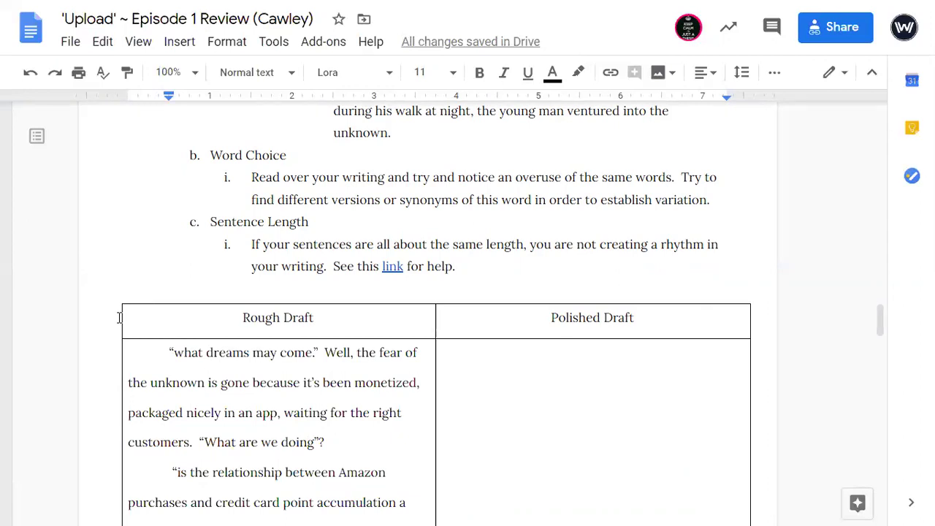
{"action": "scroll", "coordinate": [119, 318], "scroll_direction": "down", "scroll_amount": 1}
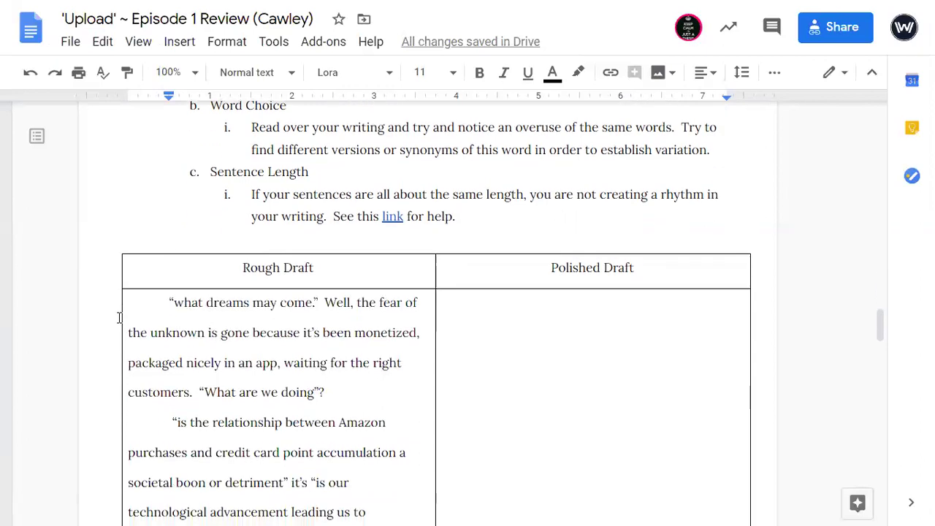
{"action": "scroll", "coordinate": [119, 318], "scroll_direction": "down", "scroll_amount": 1}
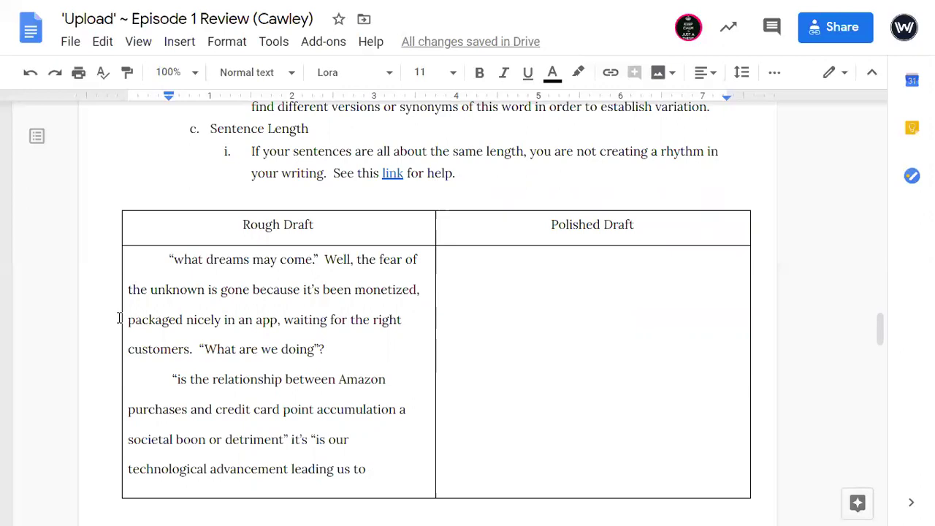
Hide the menus and place the cursor before 'Search' at the start of item 4.
{"action": "left_click", "coordinate": [874, 70]}
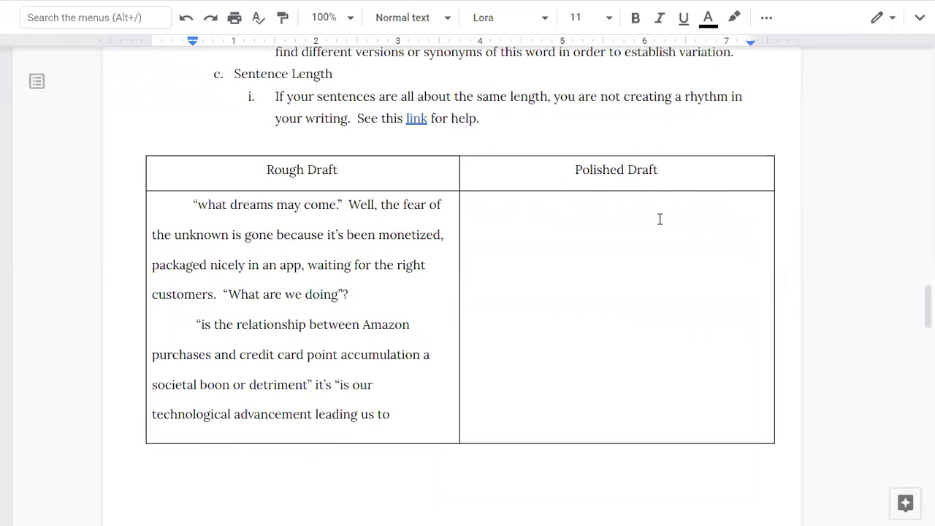
{"action": "scroll", "coordinate": [660, 219], "scroll_direction": "down", "scroll_amount": 7}
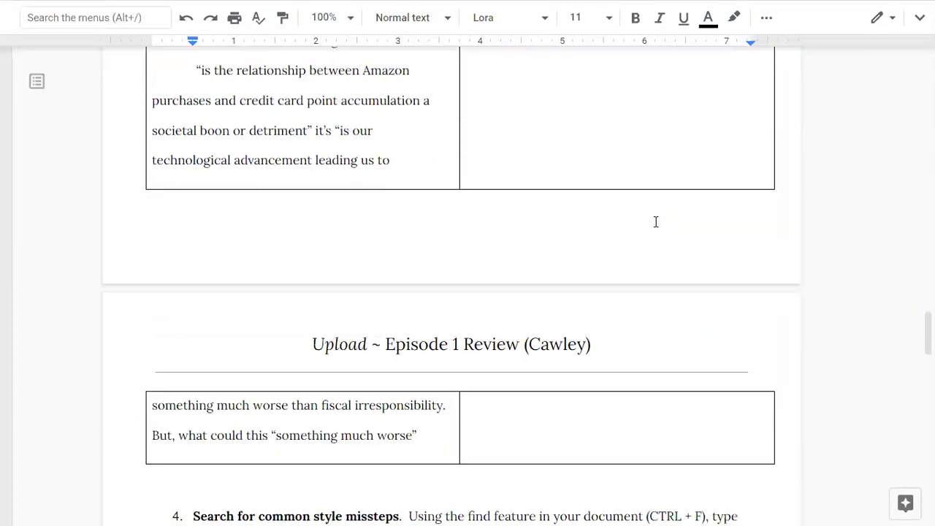
{"action": "scroll", "coordinate": [656, 222], "scroll_direction": "down", "scroll_amount": 3}
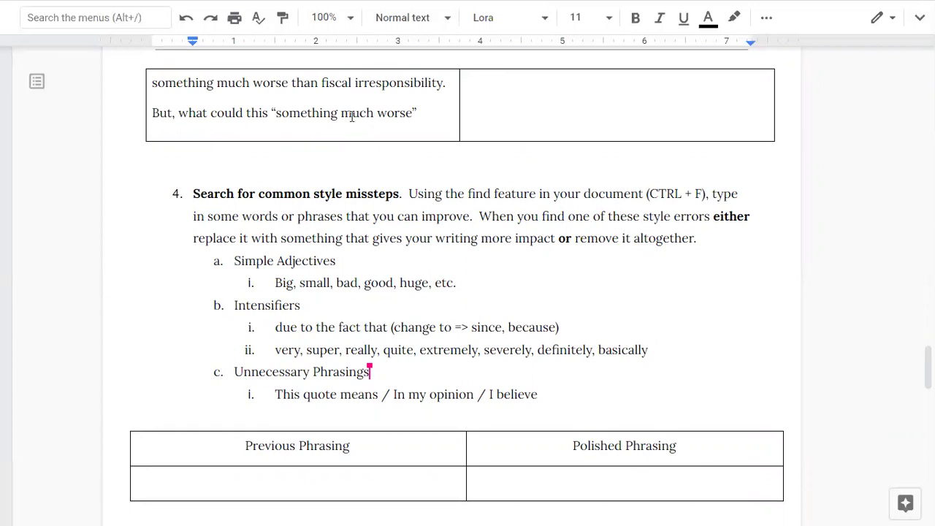
{"action": "left_click", "coordinate": [195, 196]}
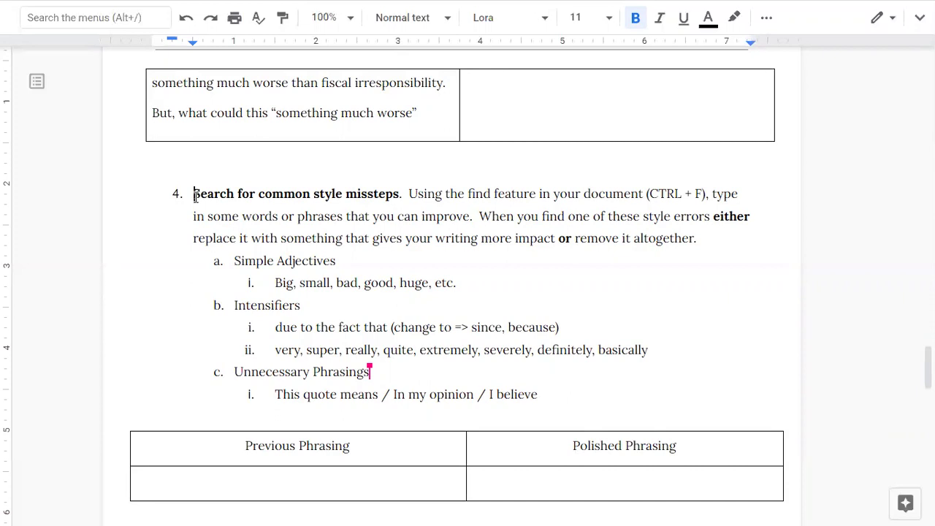
{"action": "scroll", "coordinate": [195, 195], "scroll_direction": "up", "scroll_amount": 20}
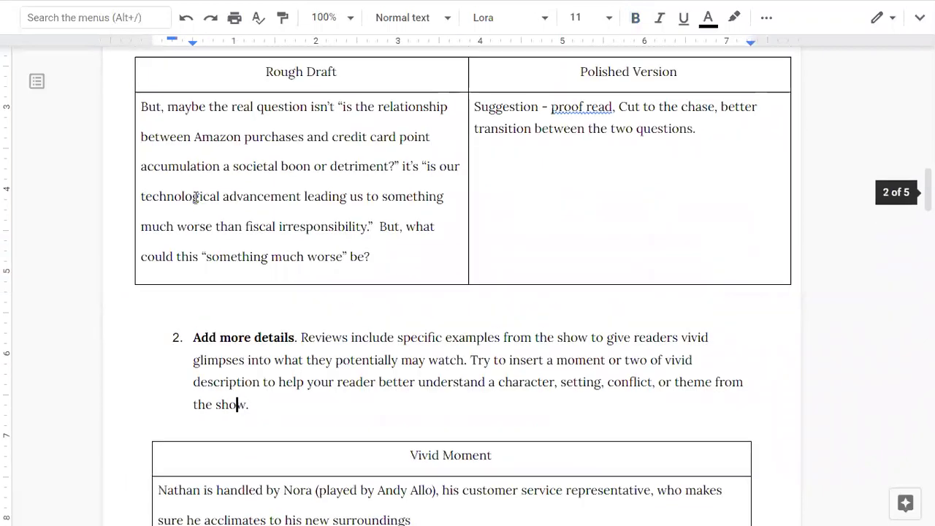
{"action": "key", "text": "ctrl+Home"}
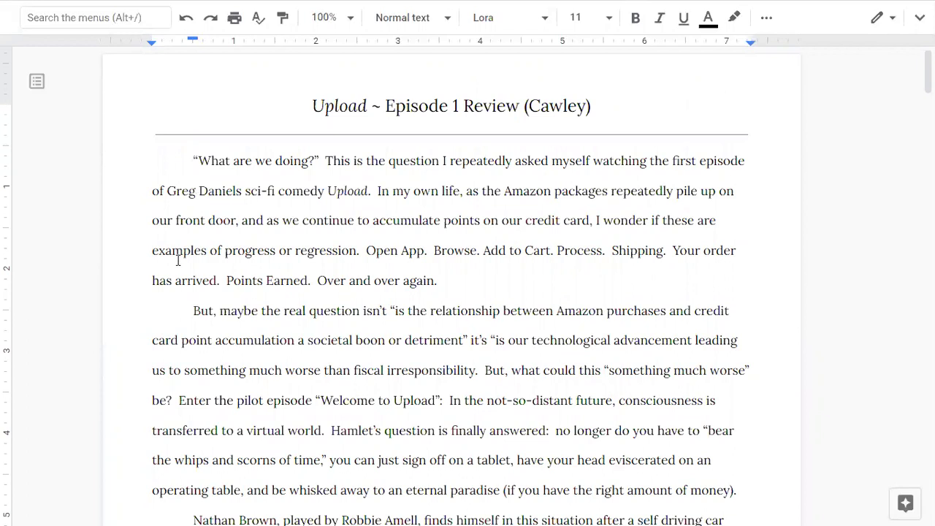
{"action": "scroll", "coordinate": [177, 260], "scroll_direction": "down", "scroll_amount": 3}
{"action": "scroll", "coordinate": [178, 260], "scroll_direction": "down", "scroll_amount": 3}
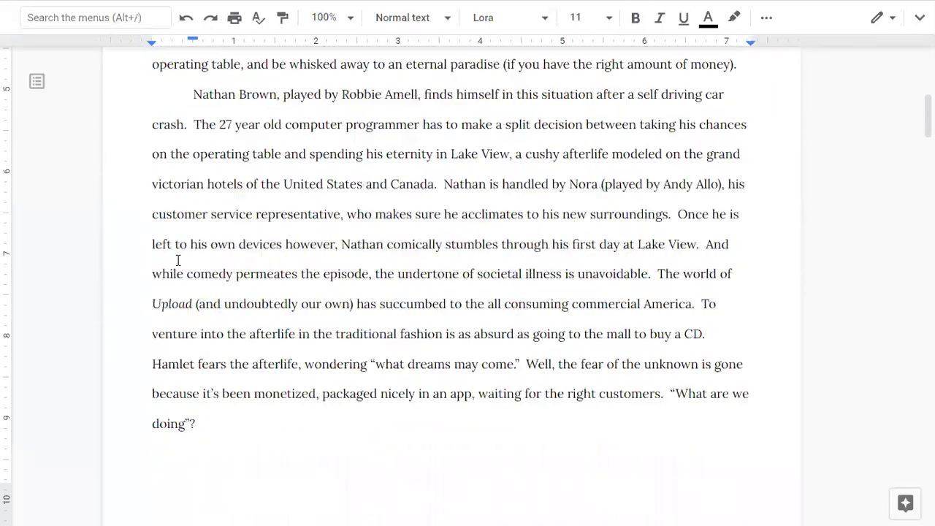
{"action": "scroll", "coordinate": [177, 260], "scroll_direction": "down", "scroll_amount": 3}
{"action": "scroll", "coordinate": [177, 260], "scroll_direction": "down", "scroll_amount": 2}
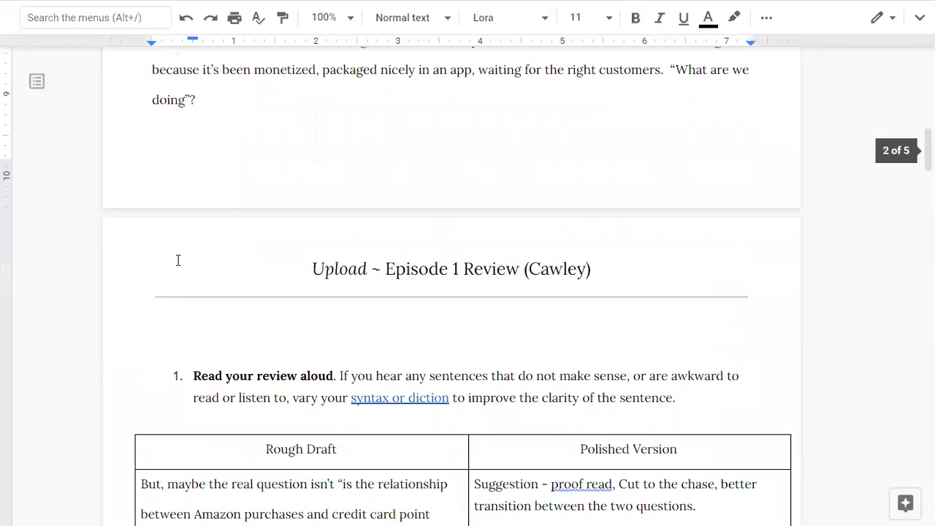
{"action": "scroll", "coordinate": [178, 260], "scroll_direction": "down", "scroll_amount": 4}
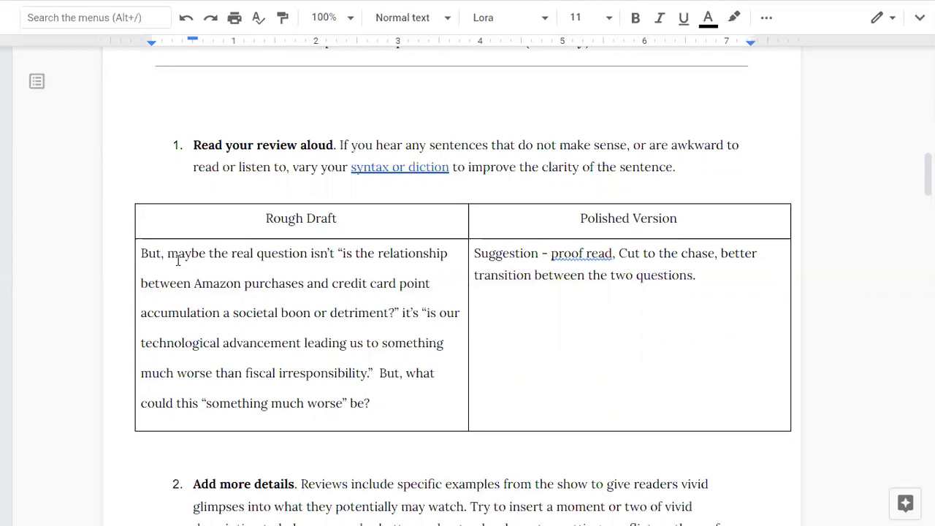
{"action": "scroll", "coordinate": [177, 261], "scroll_direction": "up", "scroll_amount": 8}
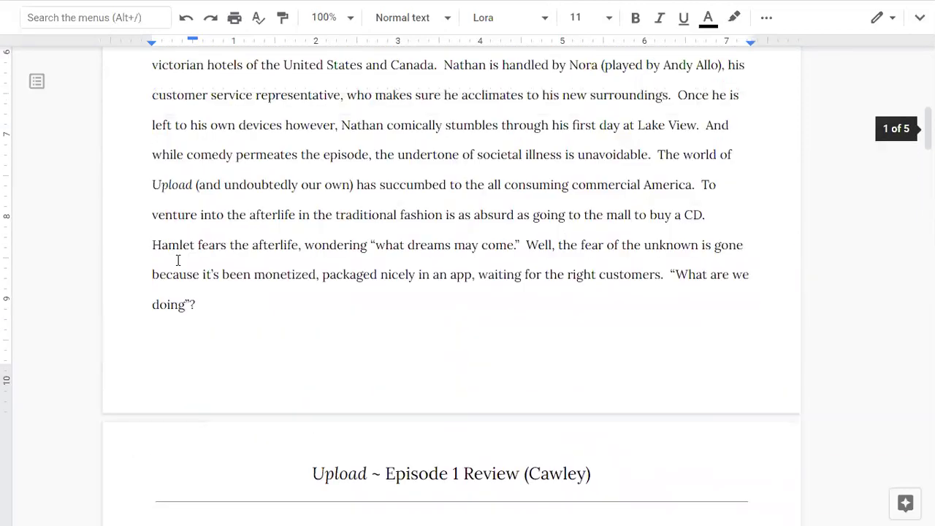
{"action": "scroll", "coordinate": [178, 260], "scroll_direction": "up", "scroll_amount": 6}
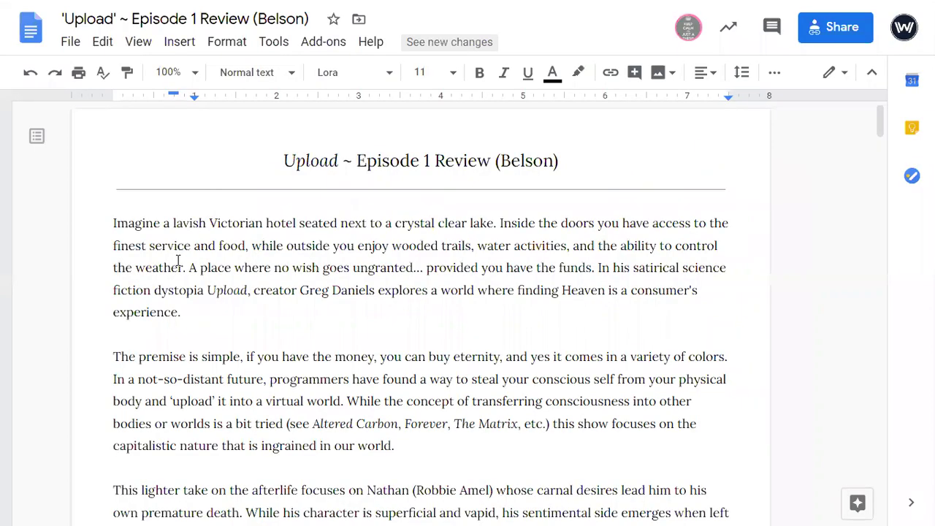
Scroll through the other writer's Upload ~ Episode 1 Review document.
{"action": "scroll", "coordinate": [177, 260], "scroll_direction": "down", "scroll_amount": 1}
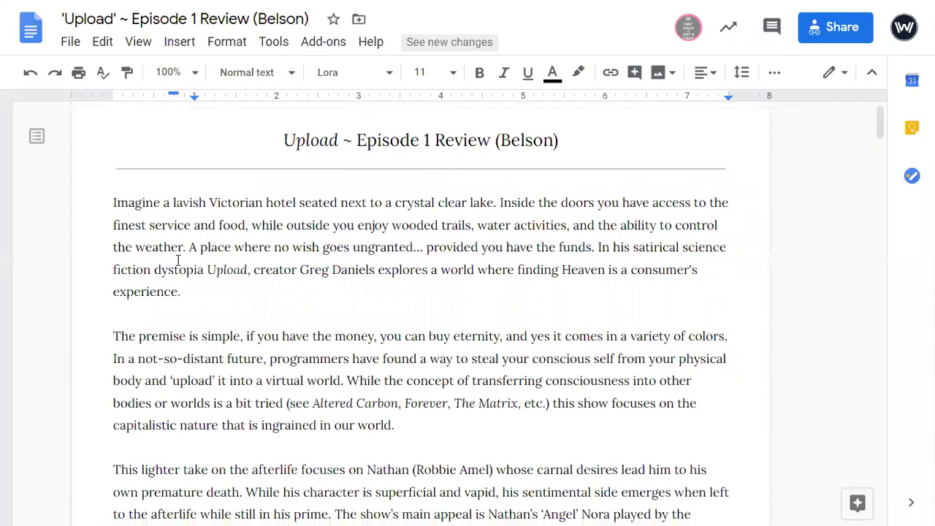